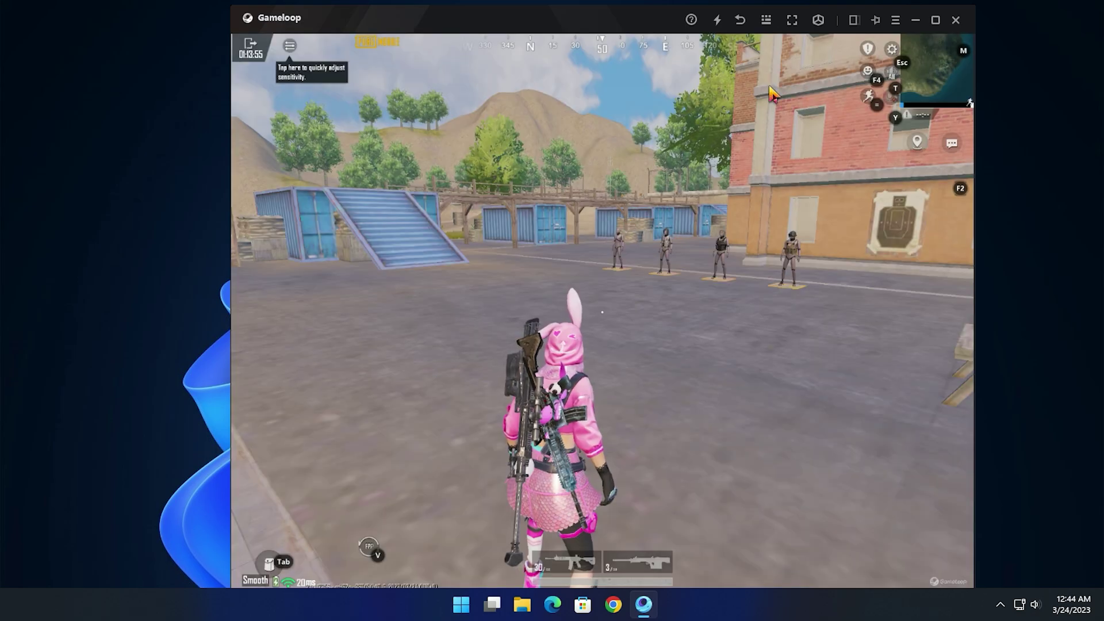
Open the button layout of the first character control scheme and reset it to the default positions.
{"action": "key", "text": "Escape"}
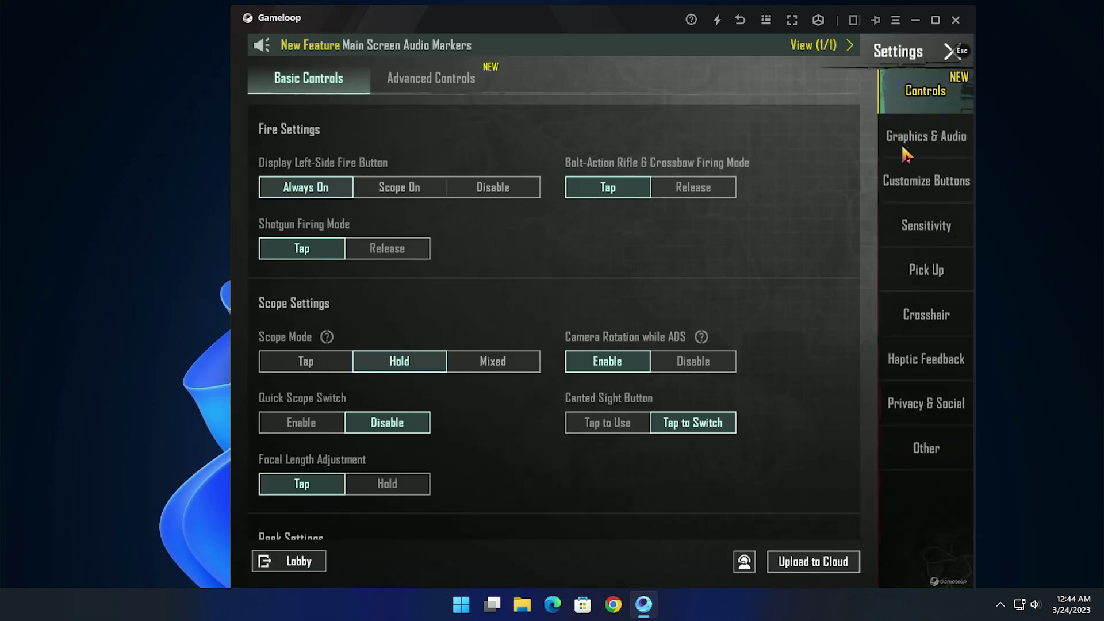
{"action": "left_click", "coordinate": [912, 177]}
{"action": "left_click", "coordinate": [324, 416]}
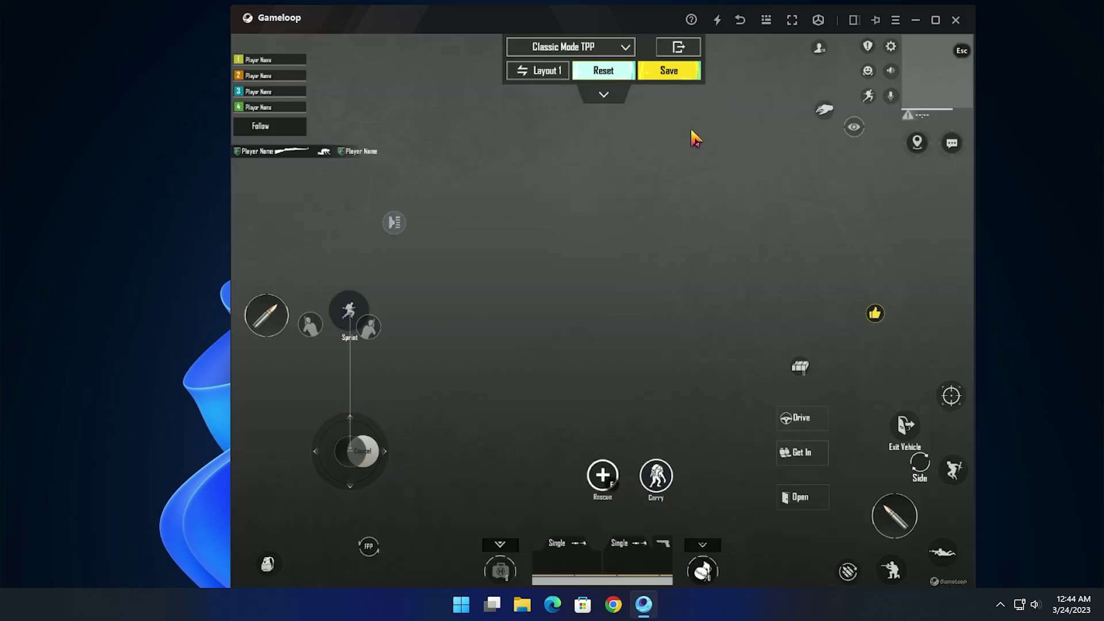
{"action": "left_click", "coordinate": [612, 72]}
{"action": "left_click", "coordinate": [665, 397]}
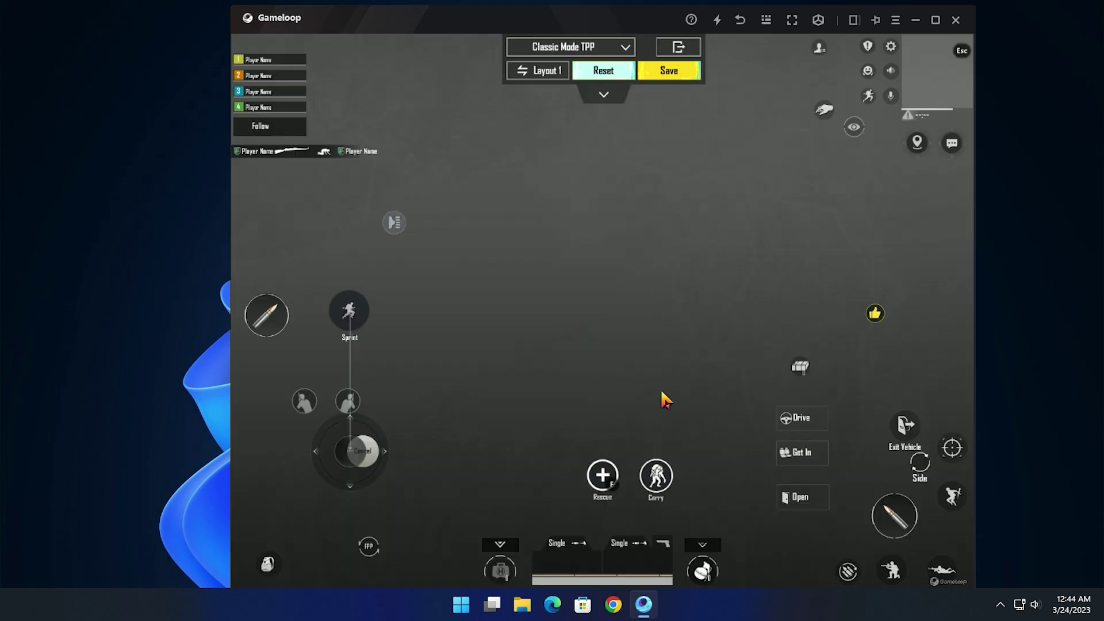
{"action": "left_click", "coordinate": [622, 74]}
{"action": "left_click", "coordinate": [656, 398]}
Save the reset Classic Mode TPP layout and leave the settings to return to the training ground.
{"action": "left_click", "coordinate": [669, 71]}
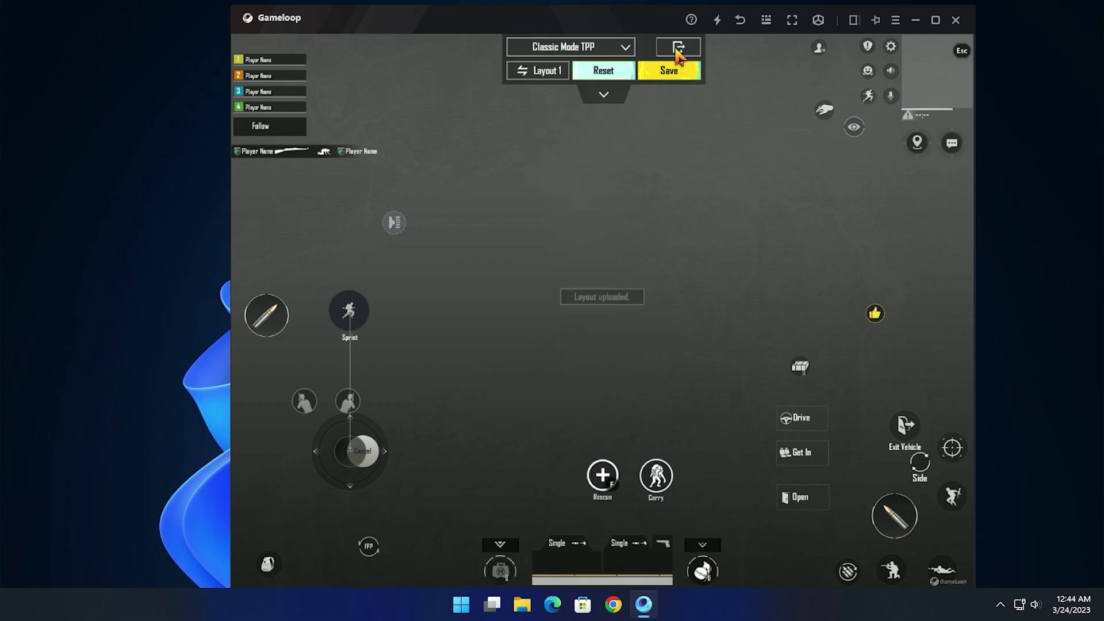
{"action": "left_click", "coordinate": [678, 46]}
{"action": "left_click", "coordinate": [948, 53]}
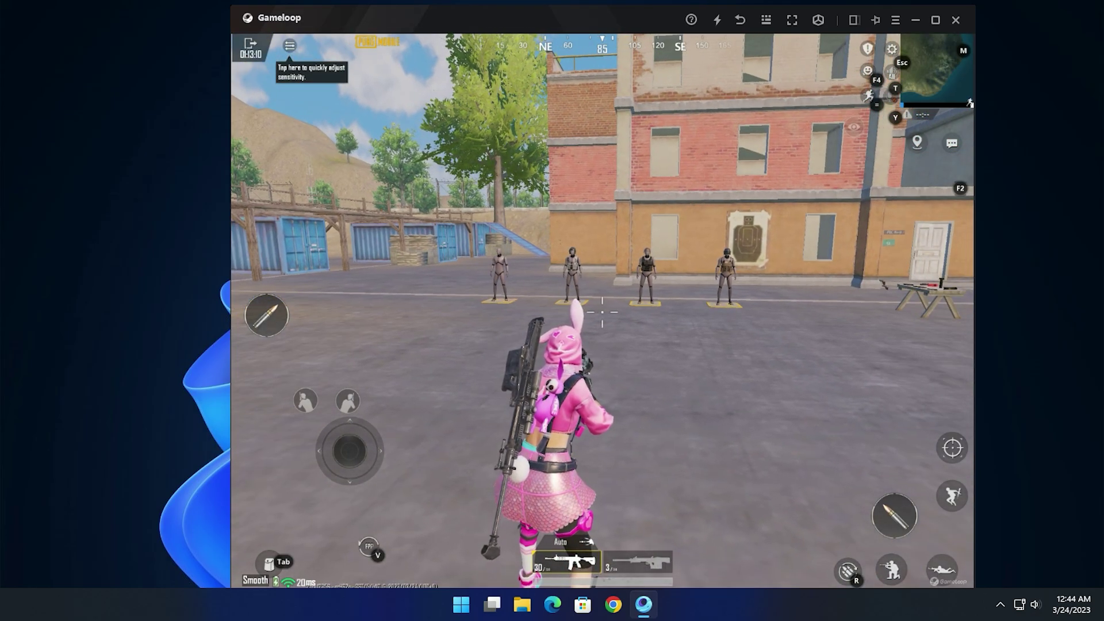
Test crouching in the training ground and unlock the mouse cursor.
{"action": "key", "text": "c"}
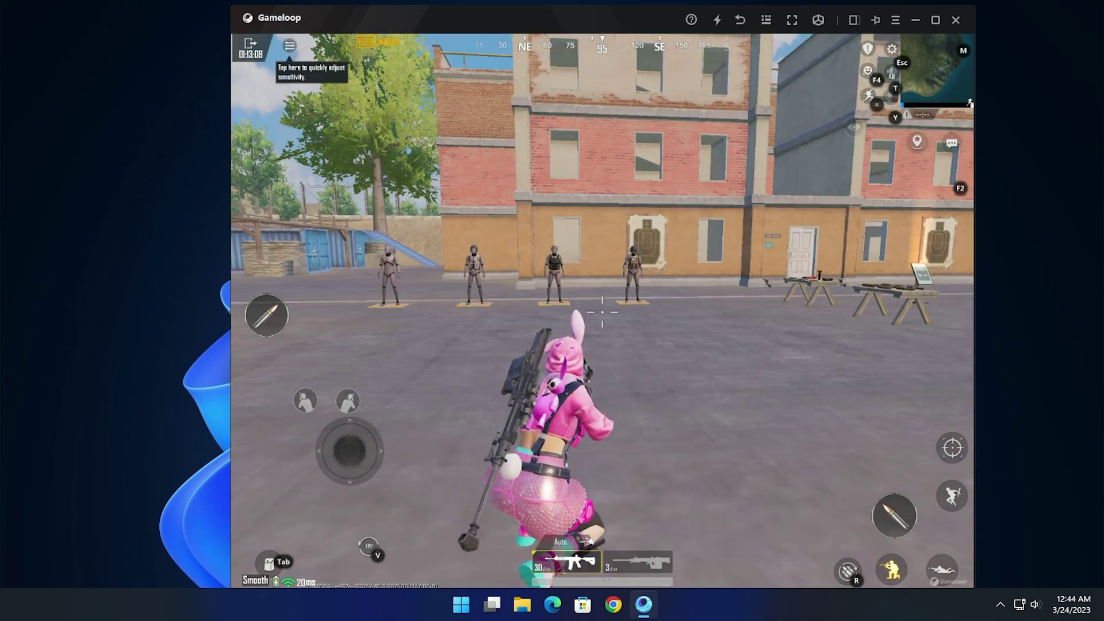
{"action": "key", "text": "grave"}
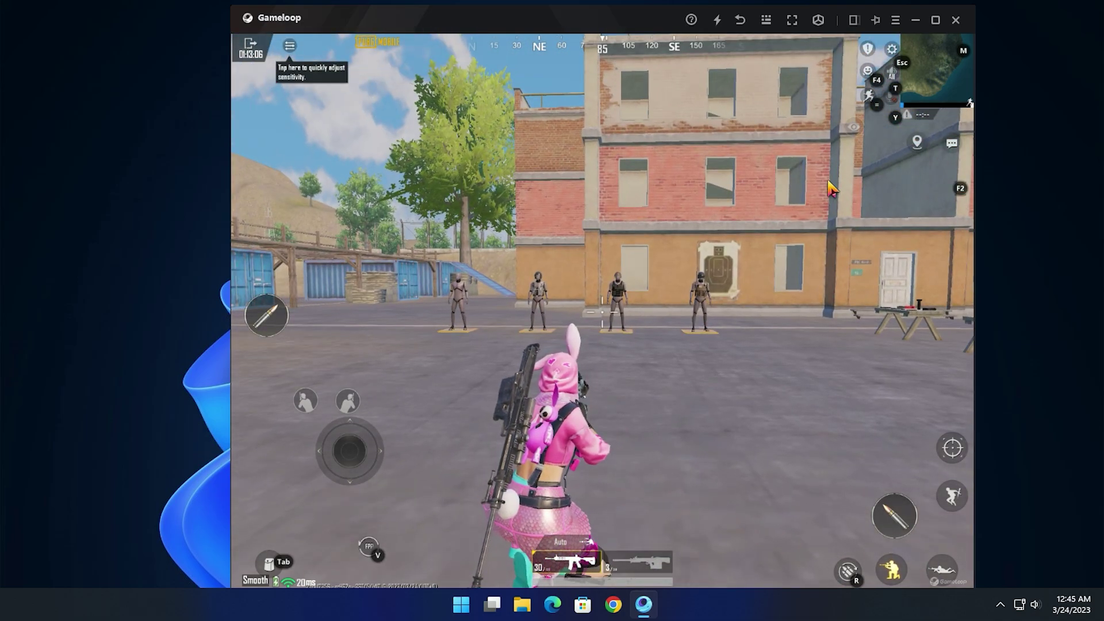
{"action": "key", "text": "c"}
Reopen the first character control scheme's button layout for customizing.
{"action": "left_click", "coordinate": [892, 50]}
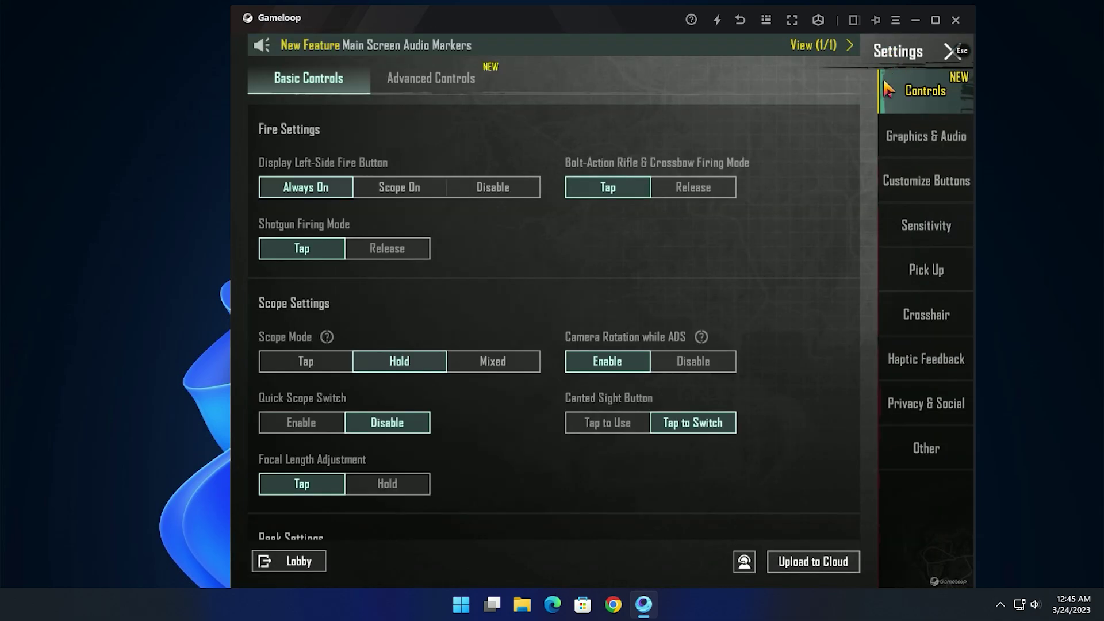
{"action": "left_click", "coordinate": [913, 148]}
{"action": "left_click", "coordinate": [916, 180]}
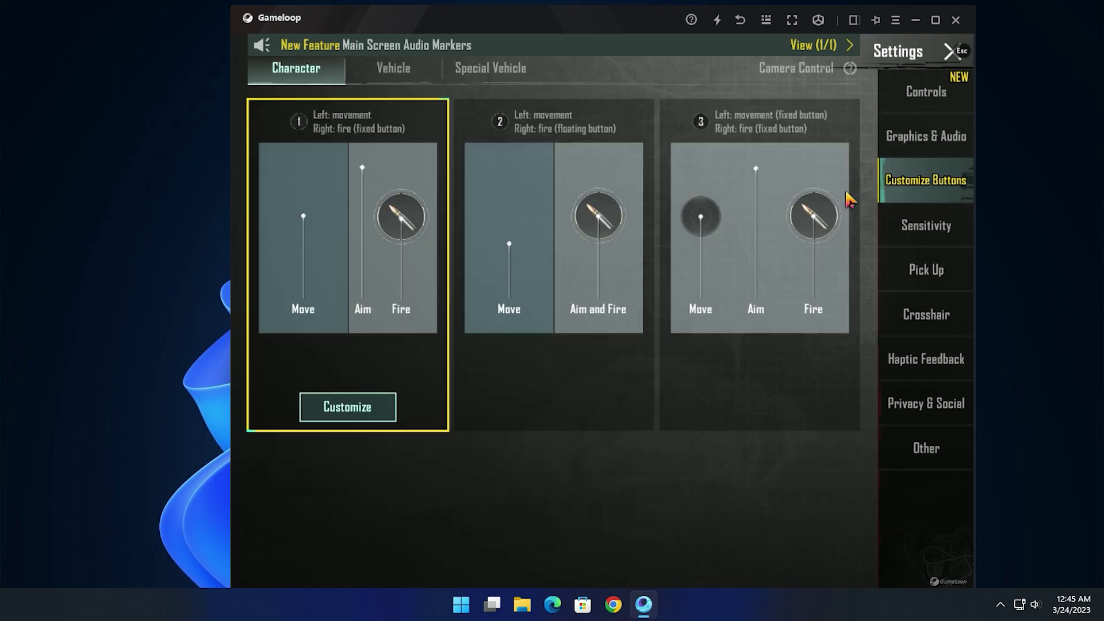
{"action": "left_click", "coordinate": [346, 414]}
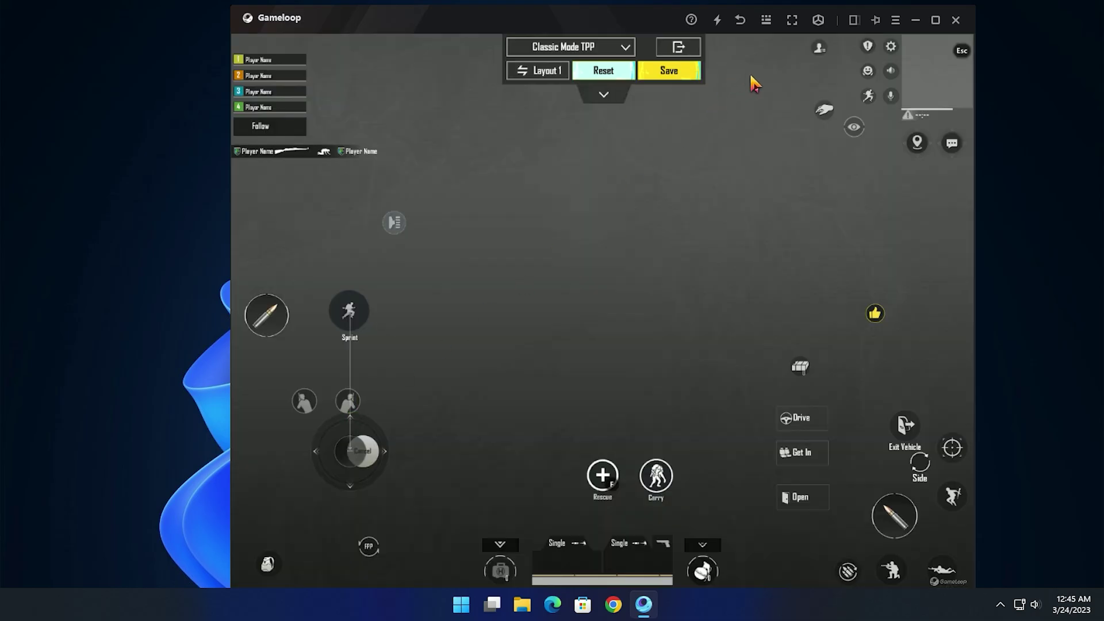
Compare the key mapping overlay with the layout buttons, moving the emulator window so the whole mapping panel fits, and save the mapping.
{"action": "left_click", "coordinate": [765, 21]}
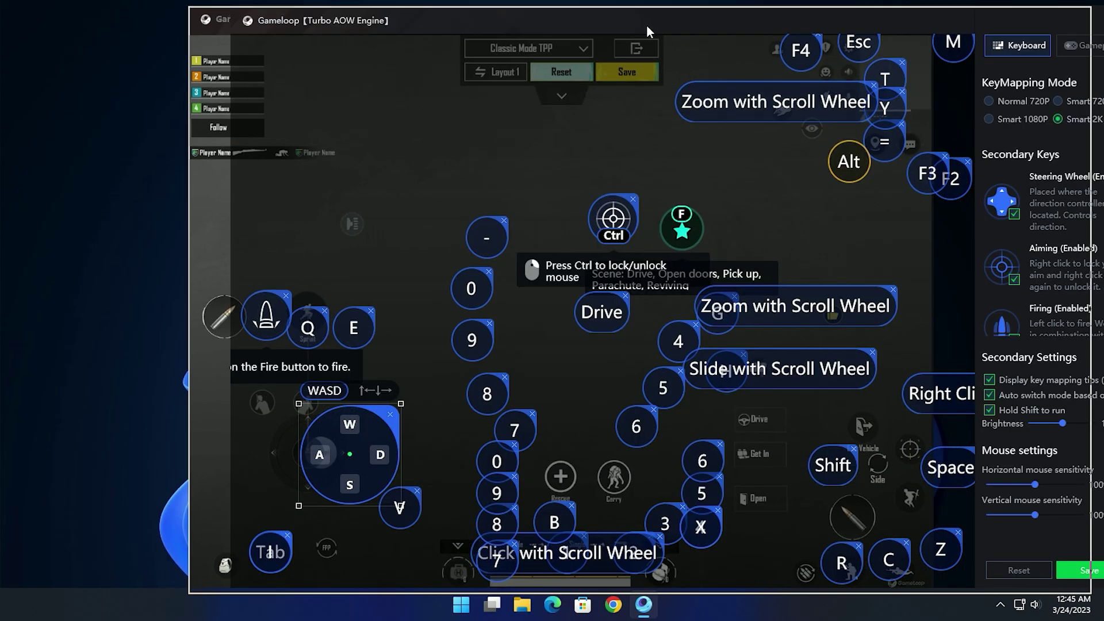
{"action": "left_click_drag", "start_coordinate": [647, 25], "coordinate": [616, 22]}
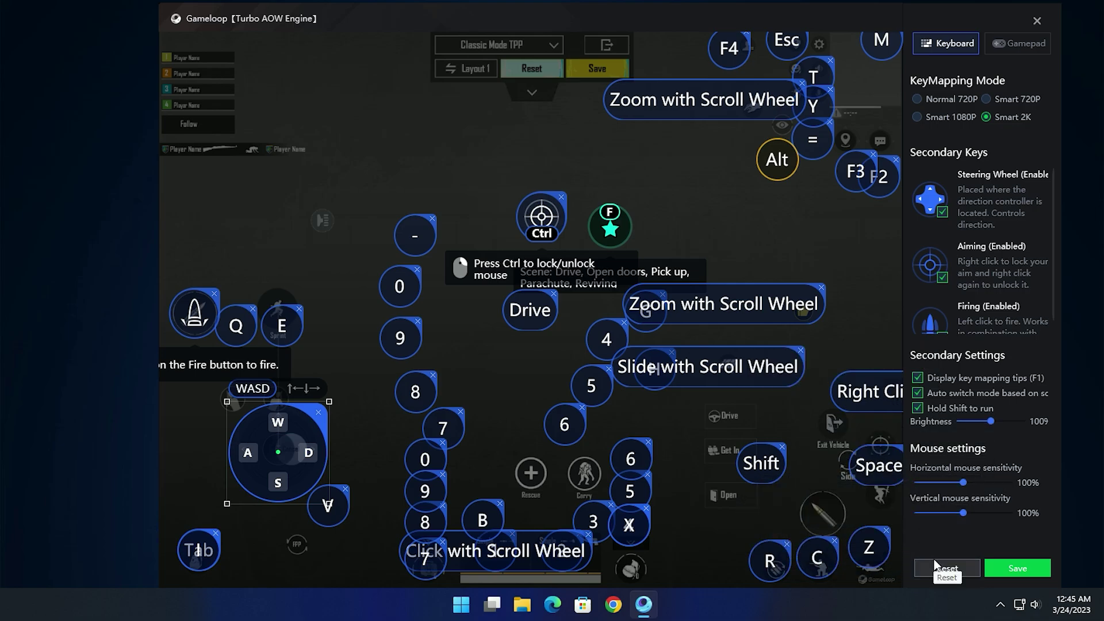
{"action": "left_click", "coordinate": [995, 567]}
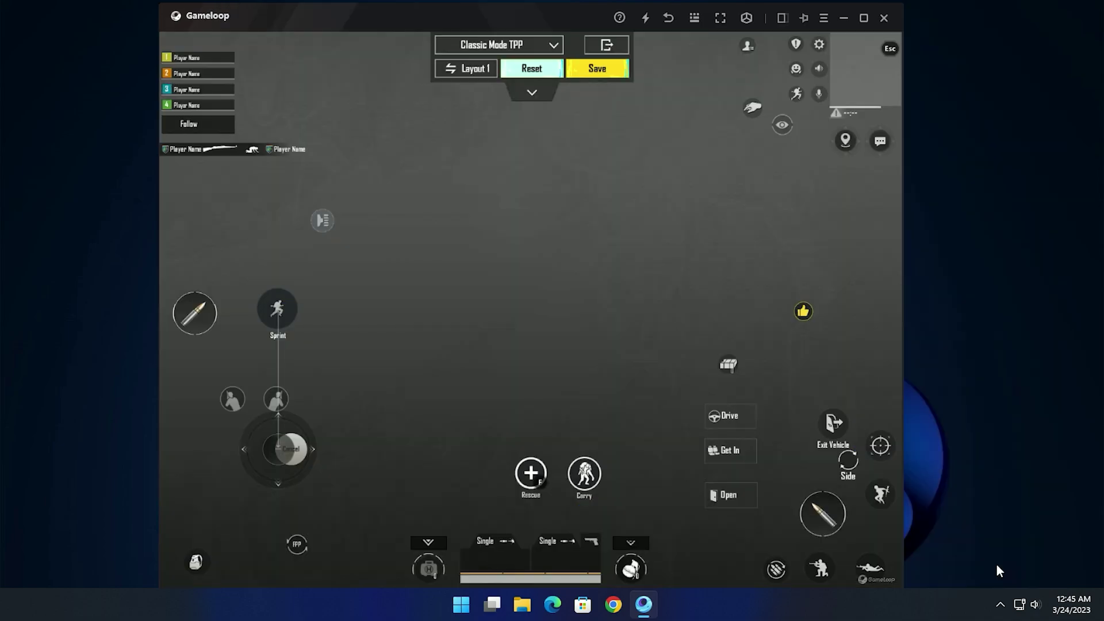
Move the scope and jump buttons up in the layout, save it, and check both against the key mapping overlay.
{"action": "left_click_drag", "start_coordinate": [881, 428], "coordinate": [882, 419]}
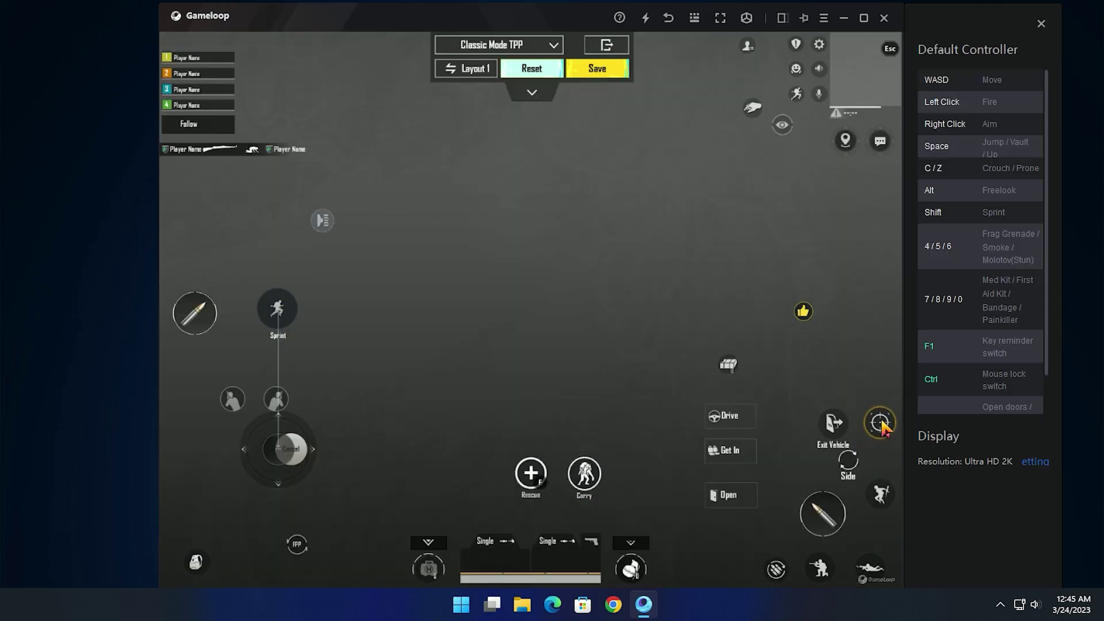
{"action": "left_click_drag", "start_coordinate": [883, 496], "coordinate": [885, 479]}
{"action": "left_click_drag", "start_coordinate": [882, 425], "coordinate": [883, 417]}
{"action": "left_click", "coordinate": [602, 73]}
{"action": "left_click", "coordinate": [696, 18]}
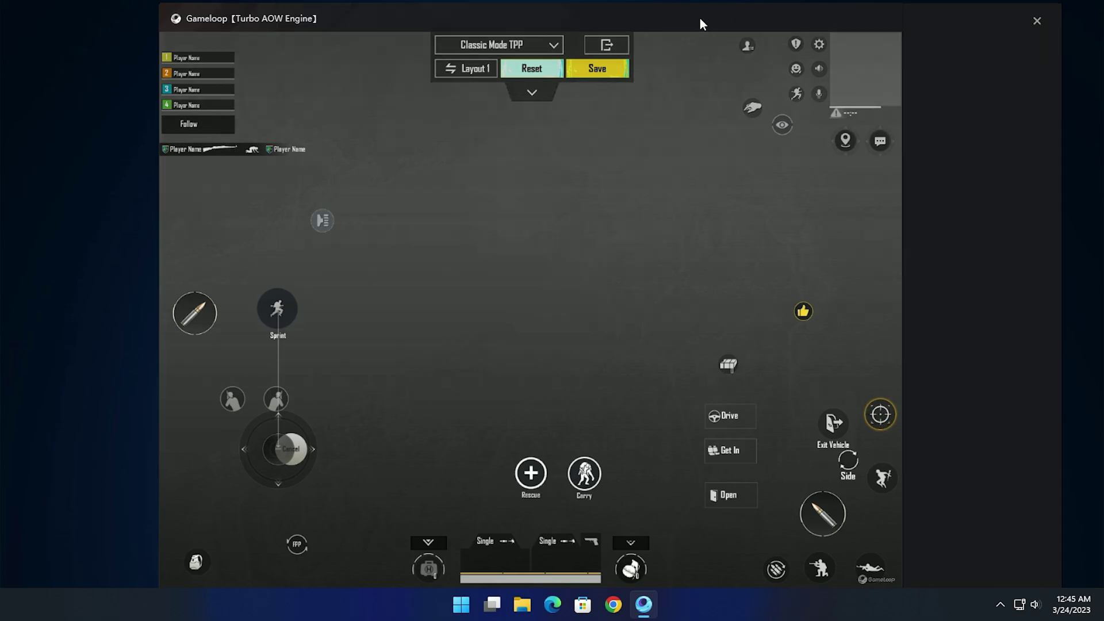
{"action": "left_click", "coordinate": [699, 19]}
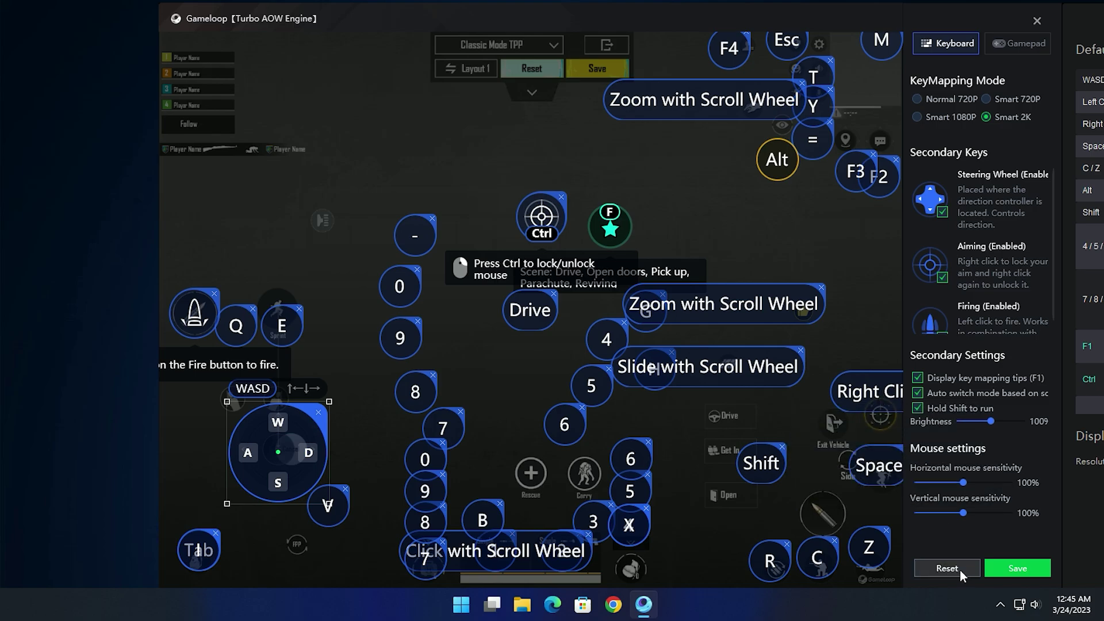
{"action": "left_click", "coordinate": [997, 569]}
Align the scope button with the Right Click marker and the jump button with the Space marker, and save.
{"action": "left_click_drag", "start_coordinate": [879, 411], "coordinate": [879, 394]}
{"action": "left_click_drag", "start_coordinate": [890, 483], "coordinate": [887, 489]}
{"action": "left_click", "coordinate": [579, 70]}
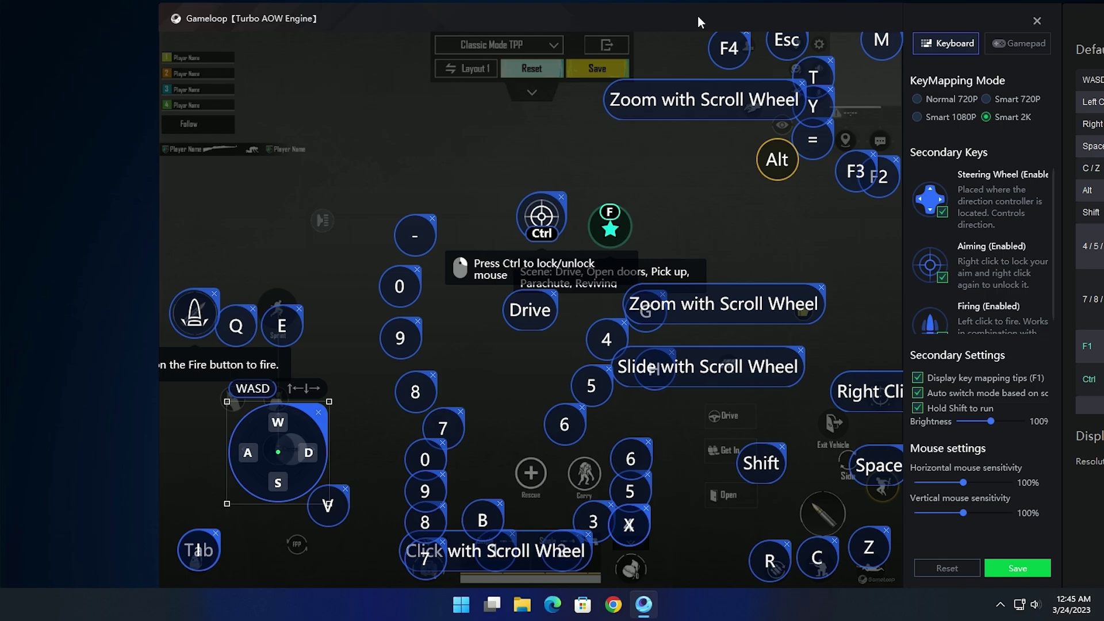
{"action": "left_click", "coordinate": [1011, 567]}
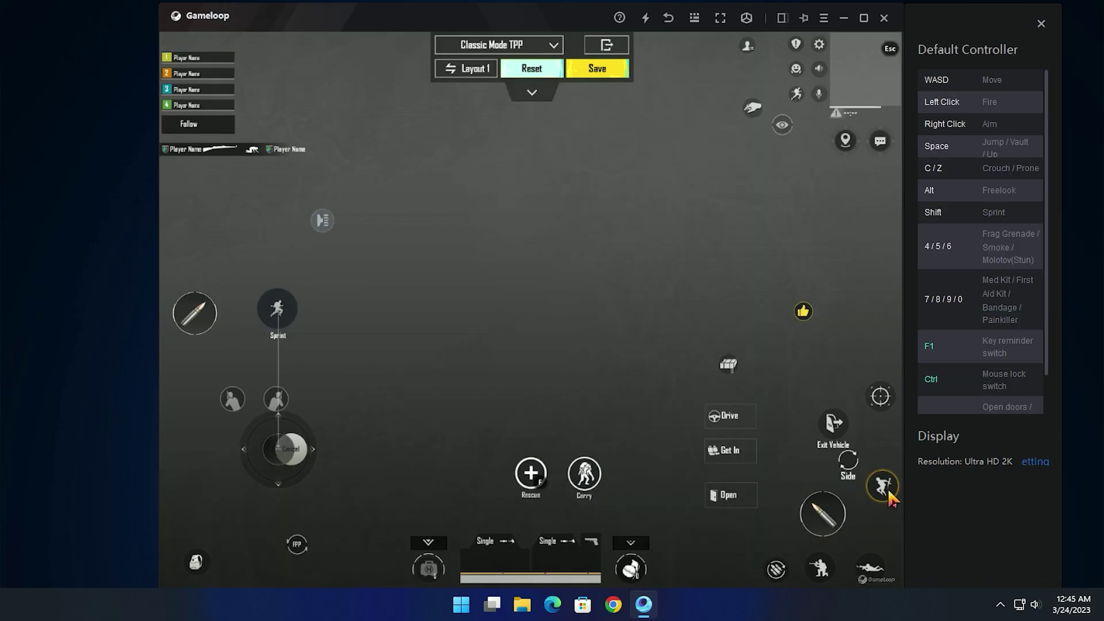
{"action": "left_click", "coordinate": [595, 72]}
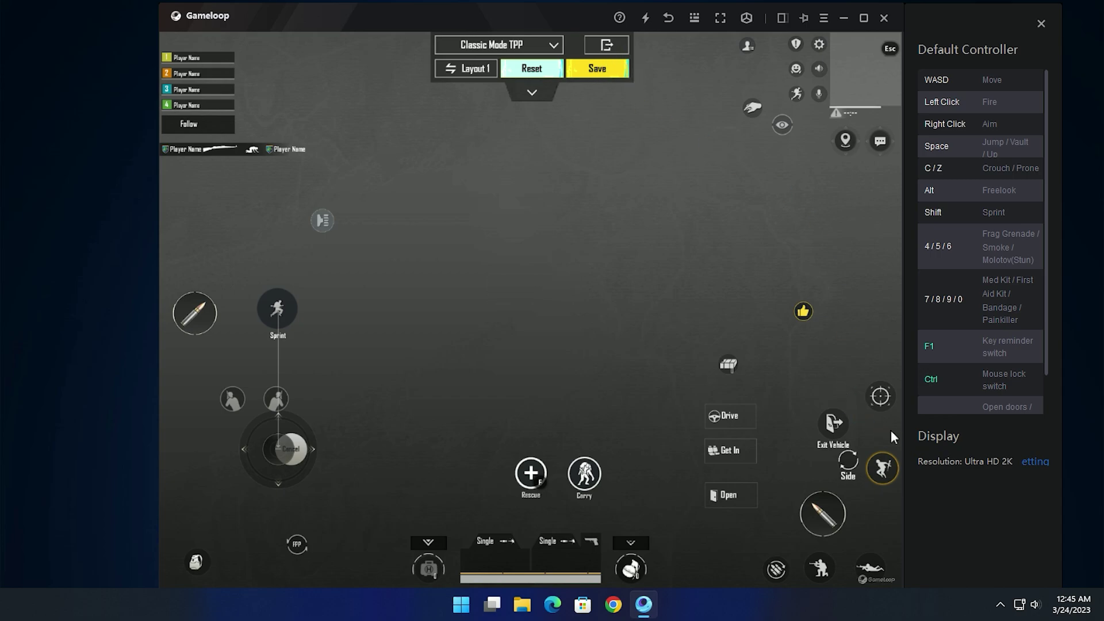
Check the key mapping overlay, align the prone button with the Z marker, and exit the layout editor and settings.
{"action": "left_click", "coordinate": [687, 16]}
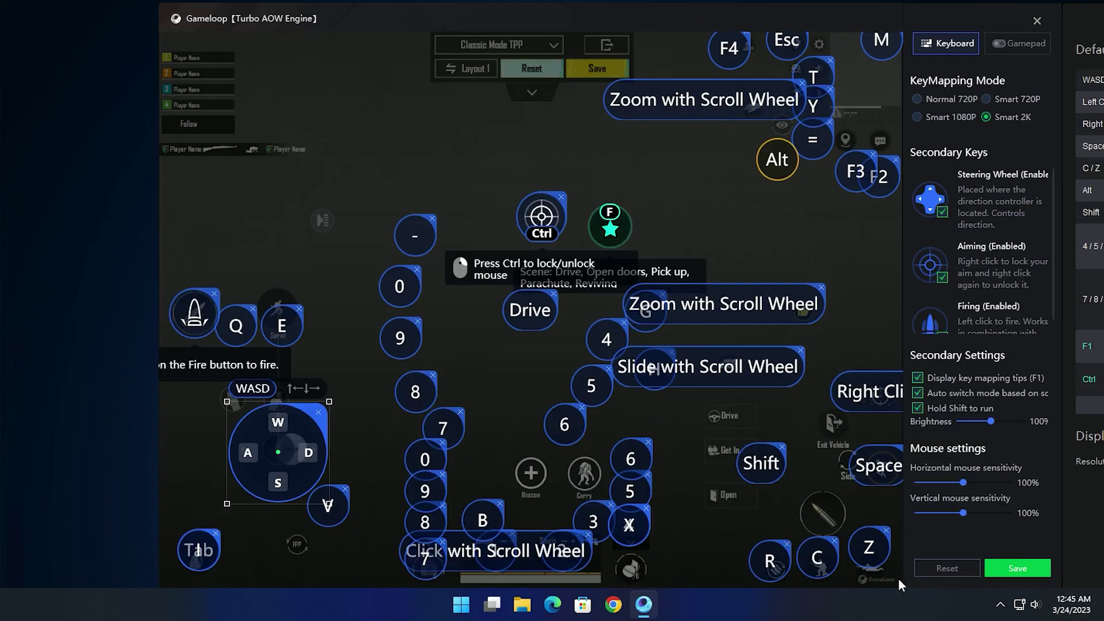
{"action": "left_click", "coordinate": [1018, 568]}
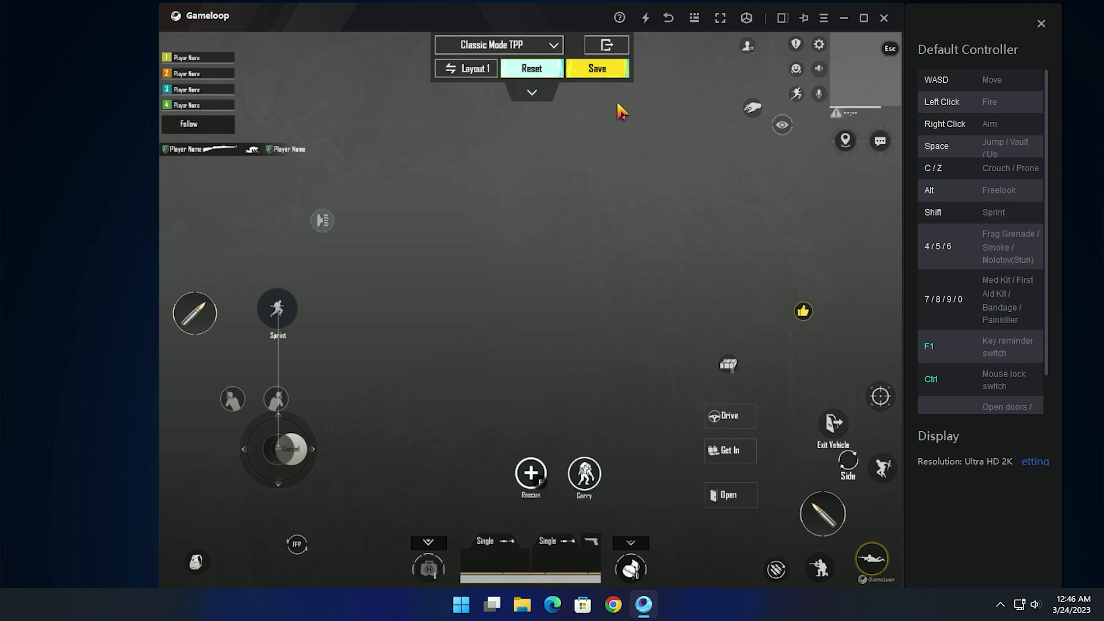
{"action": "left_click", "coordinate": [607, 52]}
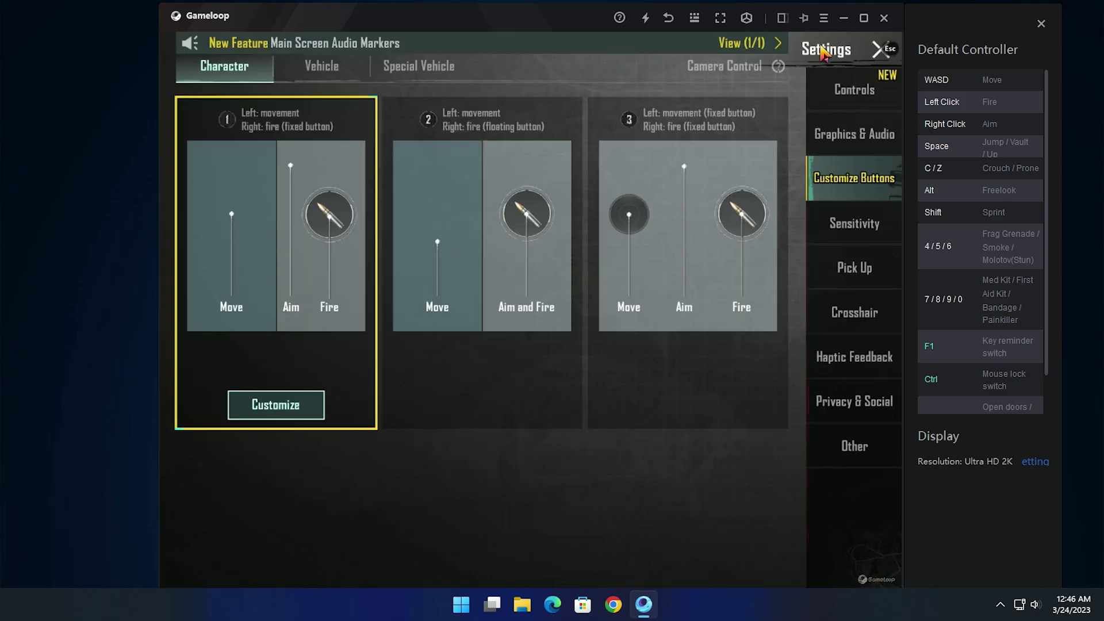
{"action": "left_click", "coordinate": [880, 50]}
Test the controls by aiming and firing the rifle at the dummies, stepping back and reloading.
{"action": "right_click", "coordinate": [531, 293]}
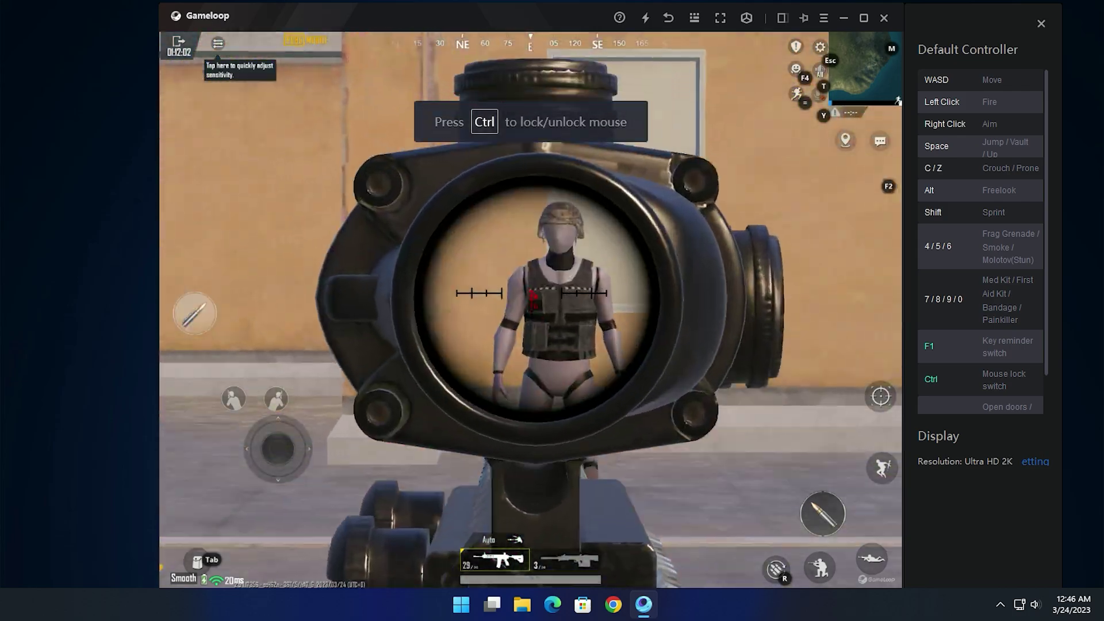
{"action": "left_click", "coordinate": [530, 293]}
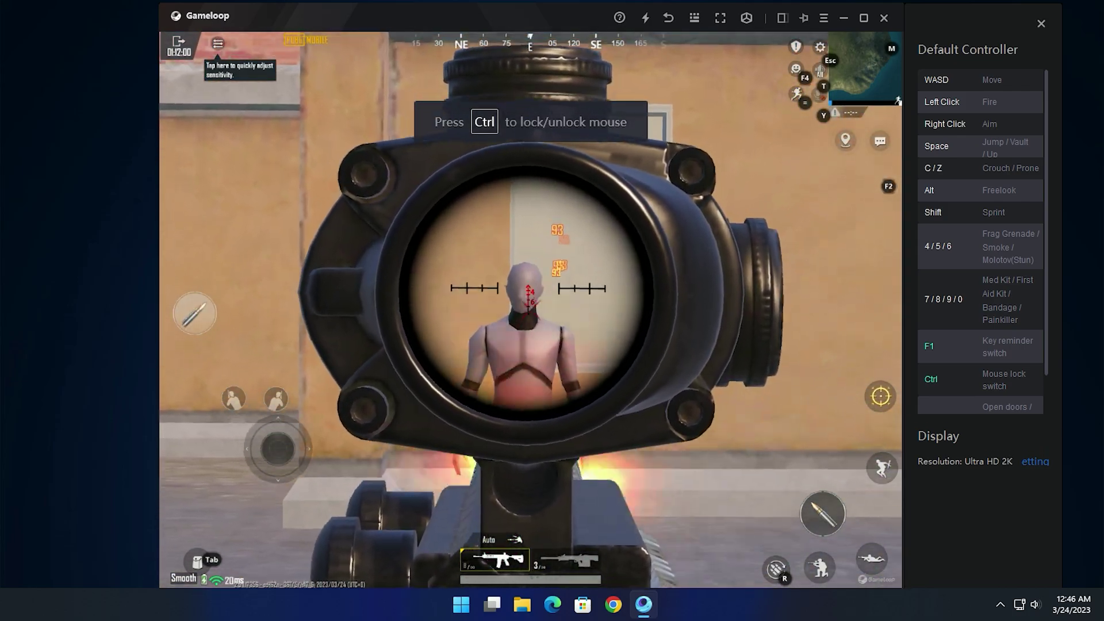
{"action": "right_click", "coordinate": [528, 291]}
{"action": "key", "text": "s"}
{"action": "key", "text": "r"}
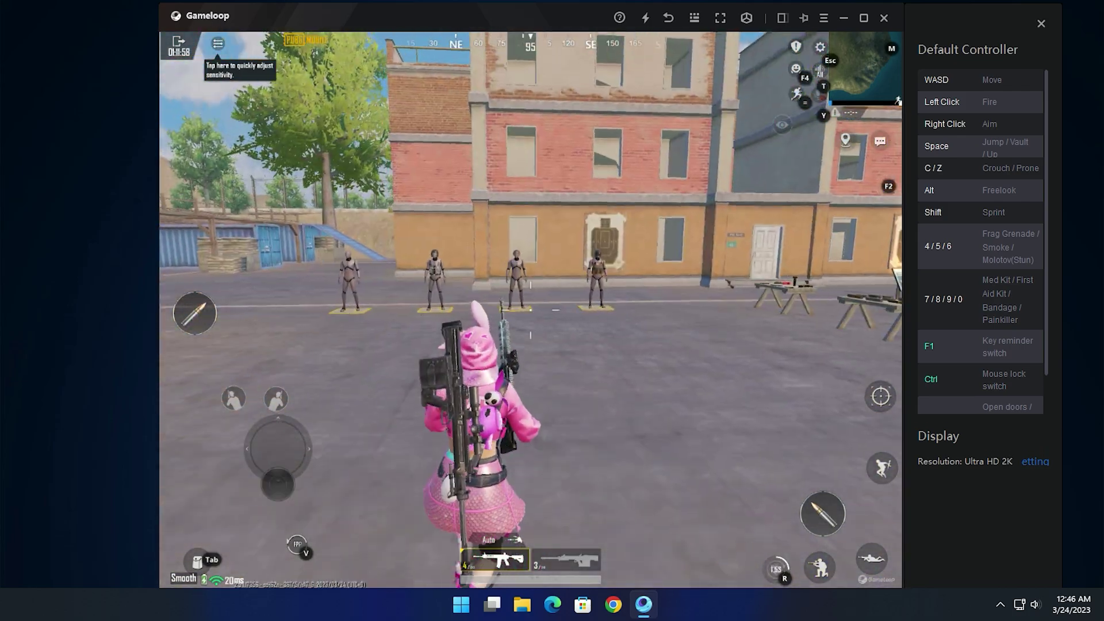
{"action": "key", "text": "r"}
Test scoped firing at the target board and toggle the prone stance.
{"action": "right_click", "coordinate": [530, 311]}
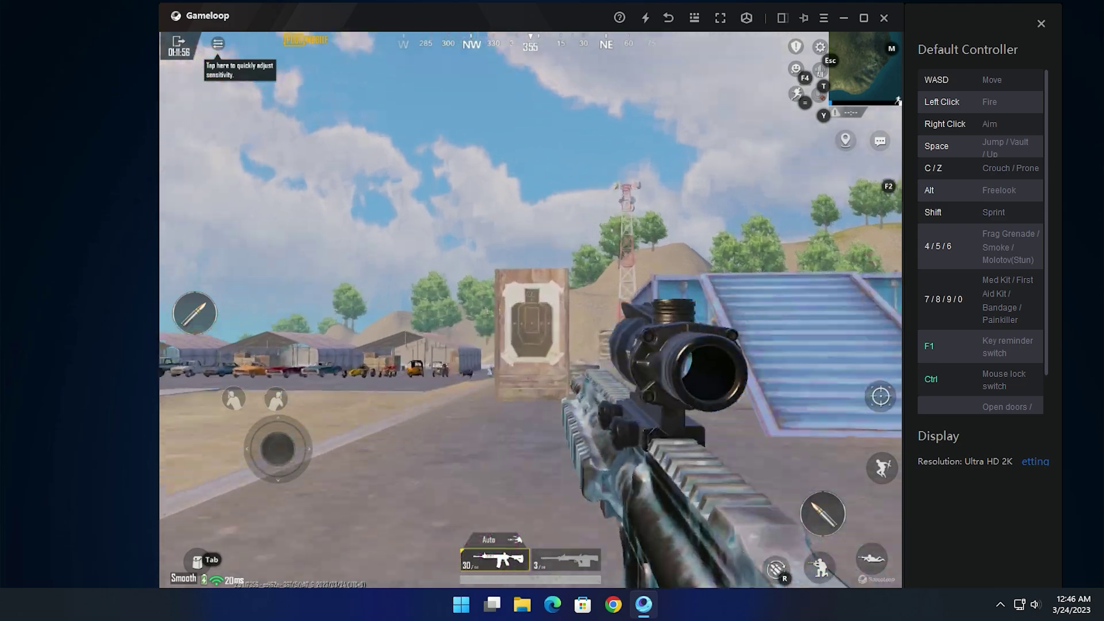
{"action": "left_click", "coordinate": [530, 311]}
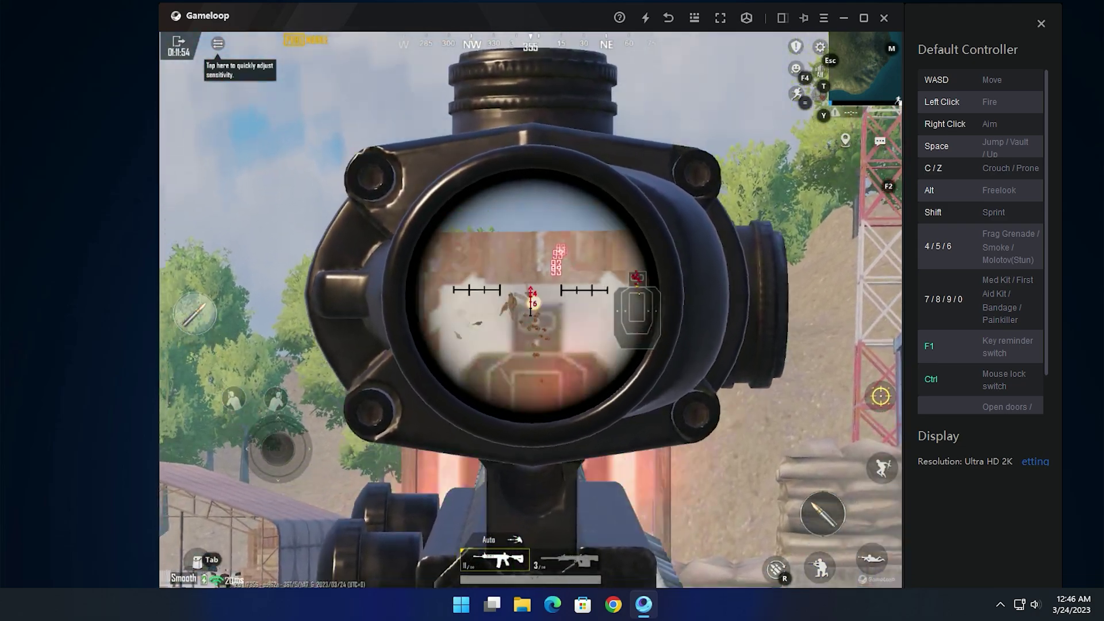
{"action": "right_click", "coordinate": [530, 310]}
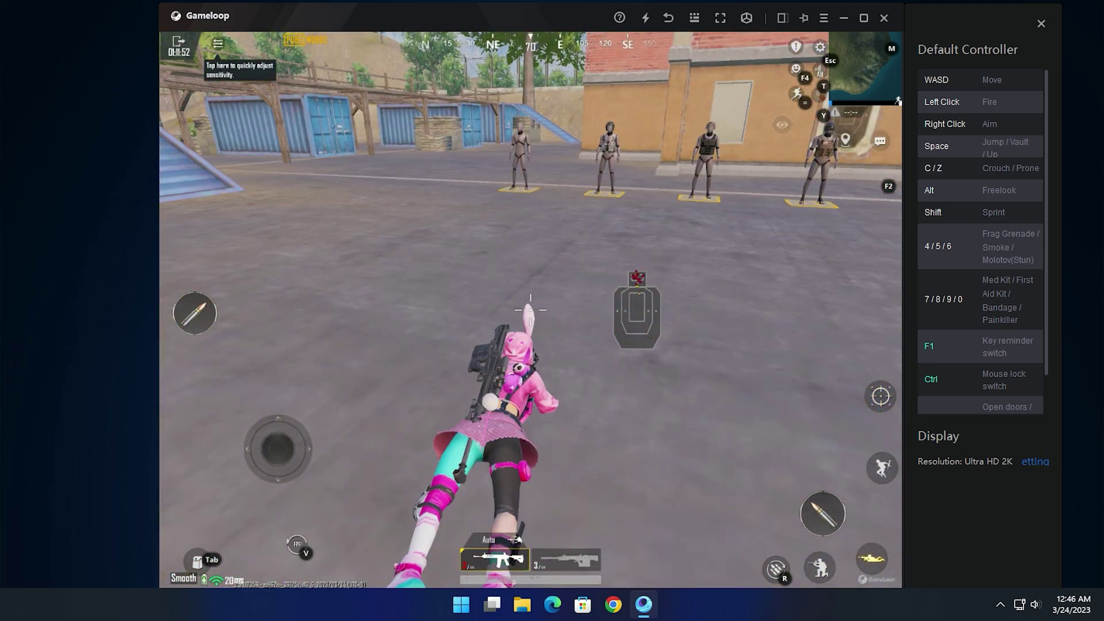
{"action": "key", "text": "z"}
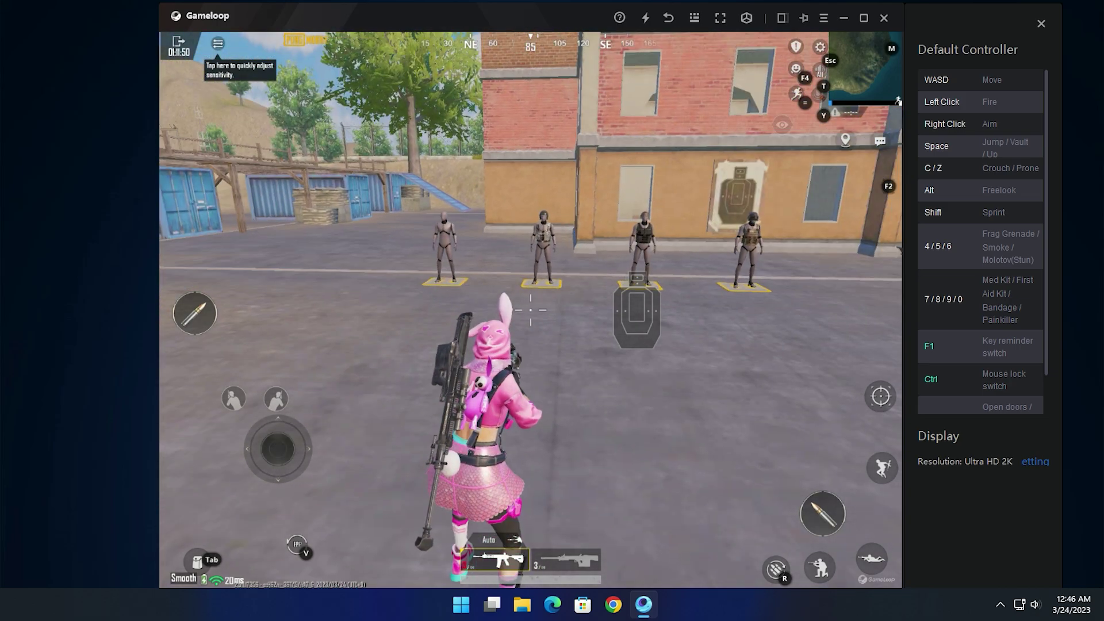
Return to the first scheme's button layout and check the movement joystick and peek buttons against the key mapping overlay.
{"action": "key", "text": "Escape"}
{"action": "left_click", "coordinate": [854, 178]}
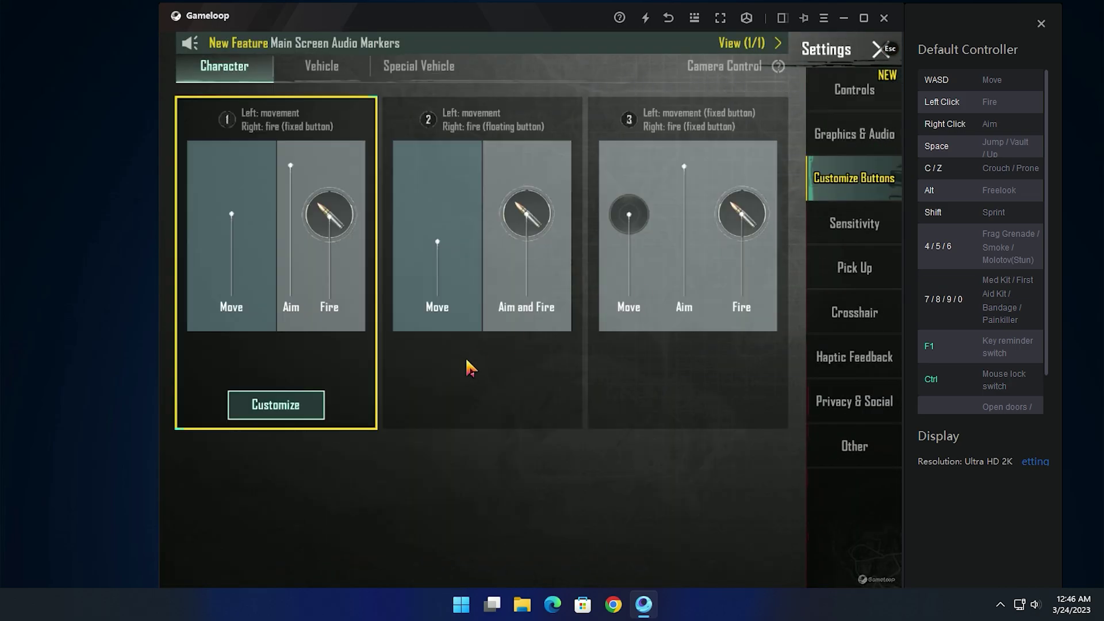
{"action": "left_click", "coordinate": [275, 405]}
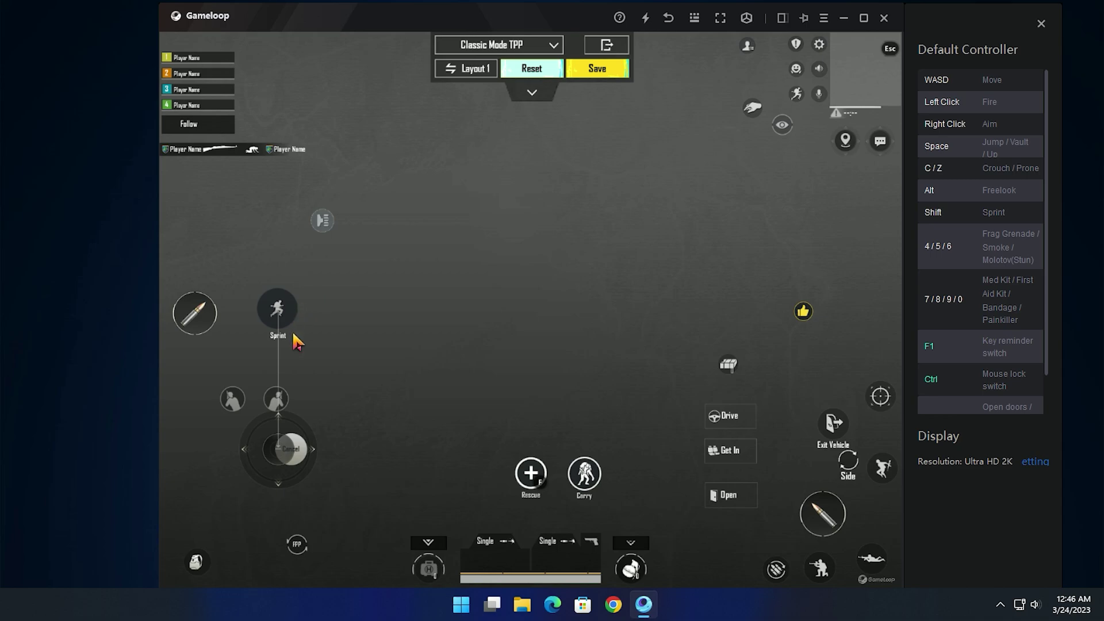
{"action": "left_click", "coordinate": [266, 437]}
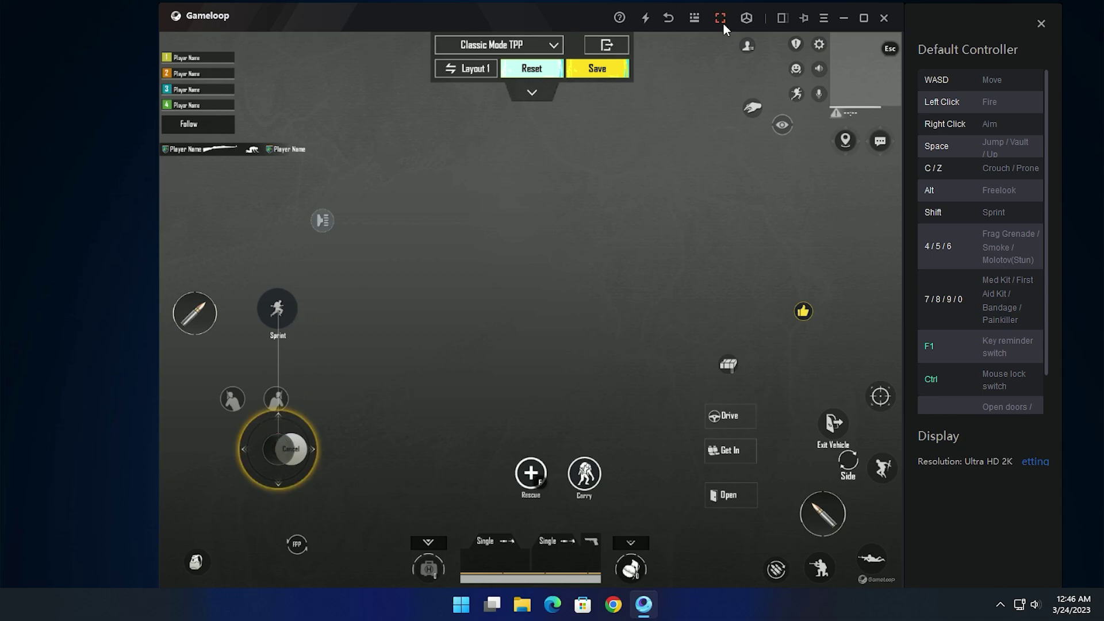
{"action": "left_click", "coordinate": [693, 18]}
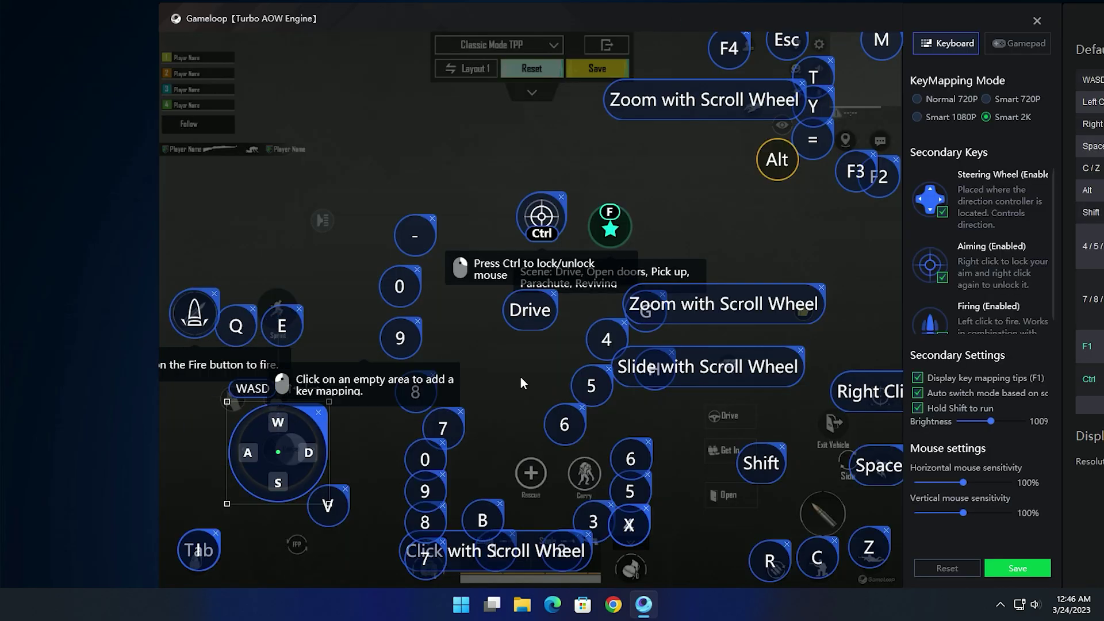
{"action": "left_click", "coordinate": [1018, 568]}
Align the two peek buttons above the movement joystick with the Q and E markers, checking them against the key mapping overlay.
{"action": "left_click_drag", "start_coordinate": [277, 398], "coordinate": [288, 337]}
{"action": "left_click_drag", "start_coordinate": [229, 395], "coordinate": [250, 330]}
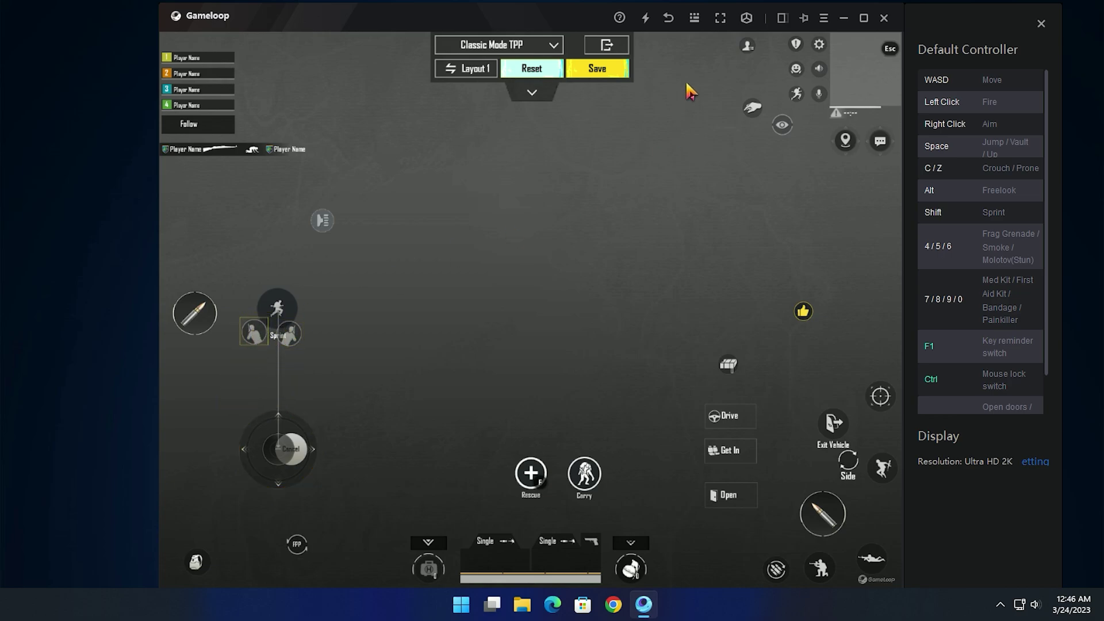
{"action": "left_click", "coordinate": [696, 16]}
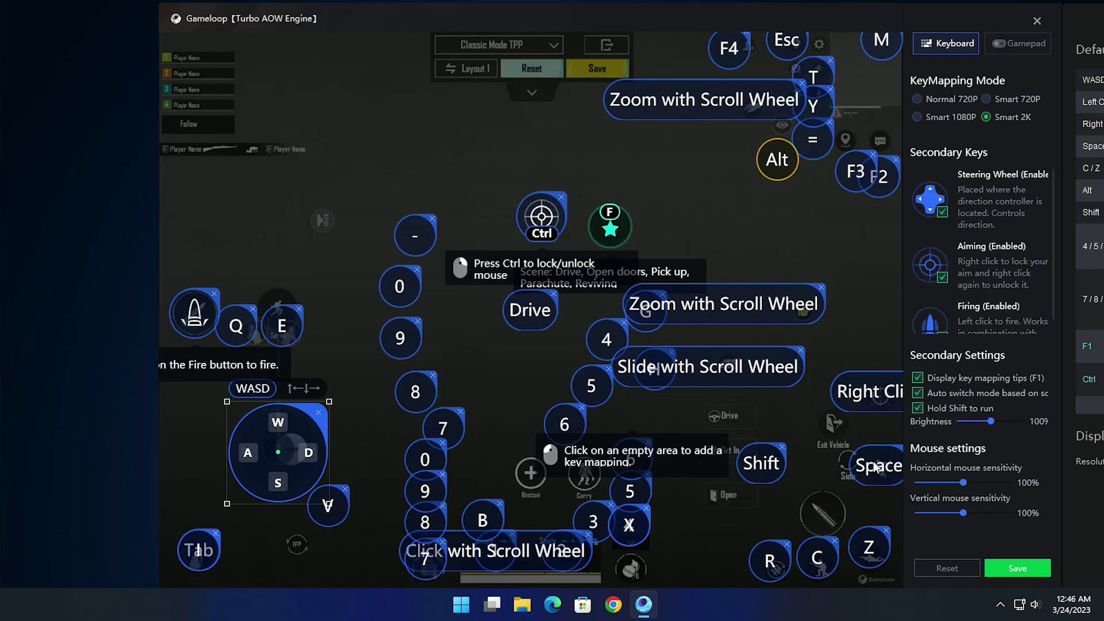
{"action": "left_click", "coordinate": [1017, 568]}
{"action": "left_click_drag", "start_coordinate": [244, 325], "coordinate": [242, 320]}
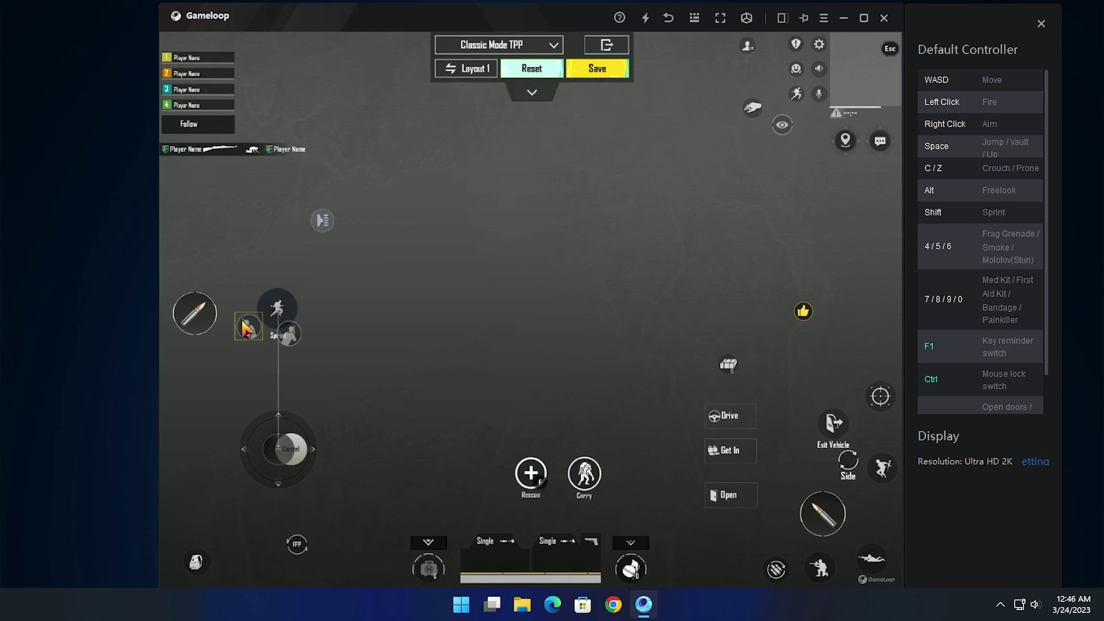
{"action": "left_click", "coordinate": [293, 341]}
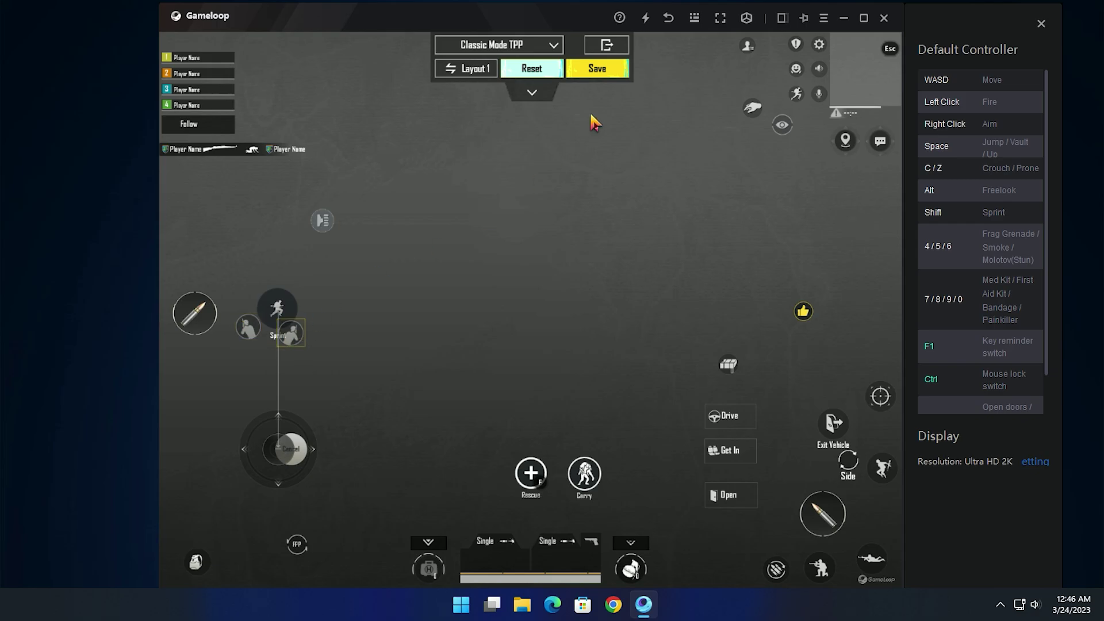
Save the button layout after a last check of the key mapping overlay, and leave the editor and settings.
{"action": "left_click", "coordinate": [597, 77]}
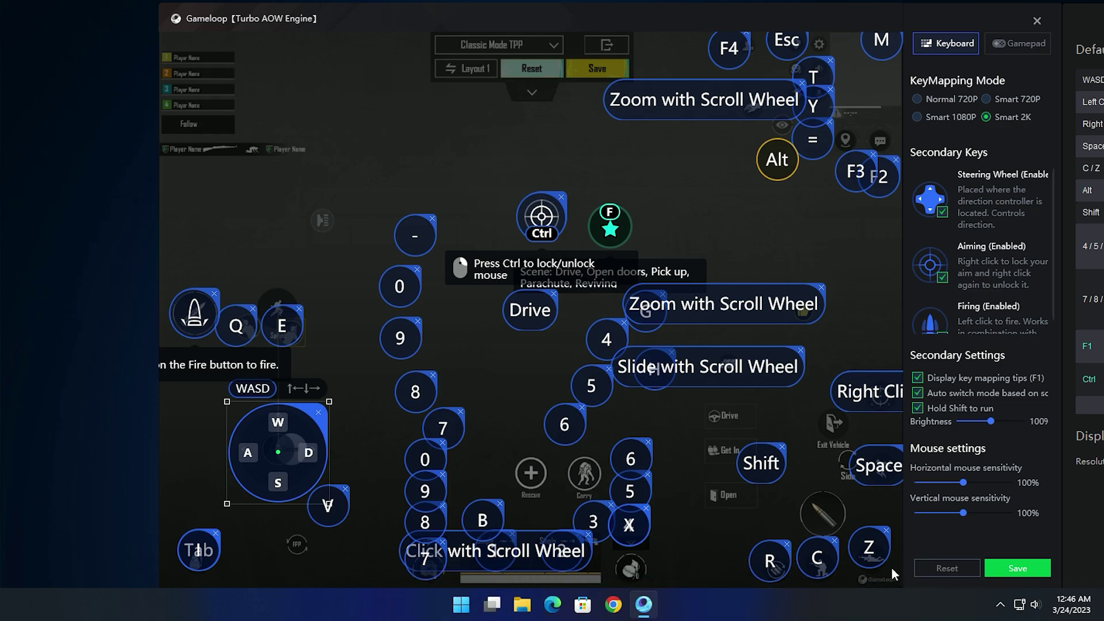
{"action": "left_click", "coordinate": [499, 505]}
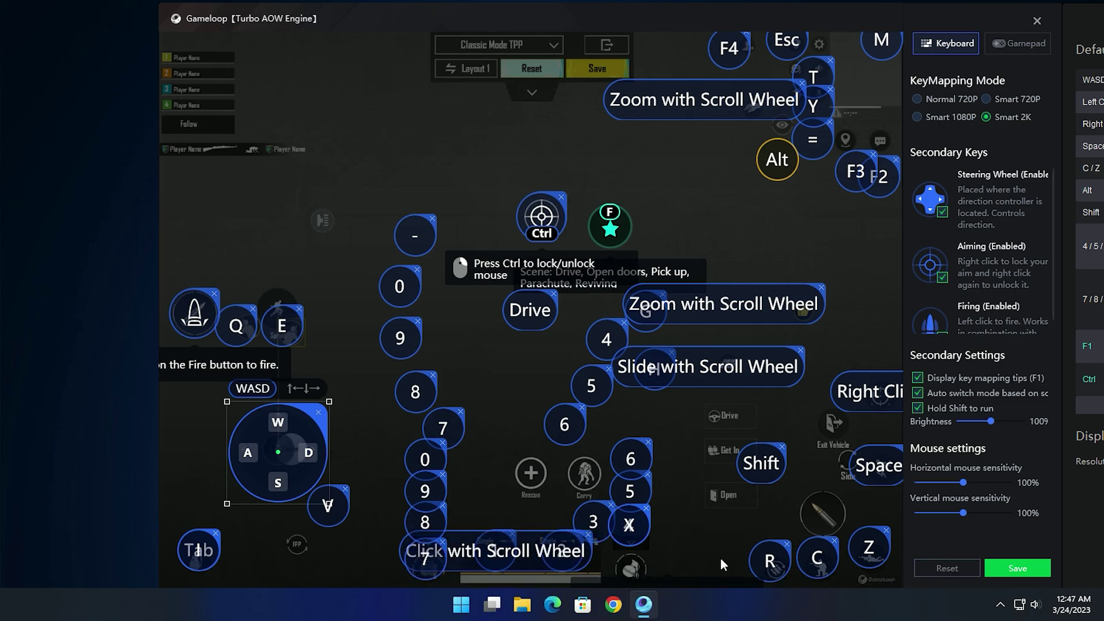
{"action": "left_click", "coordinate": [1046, 572]}
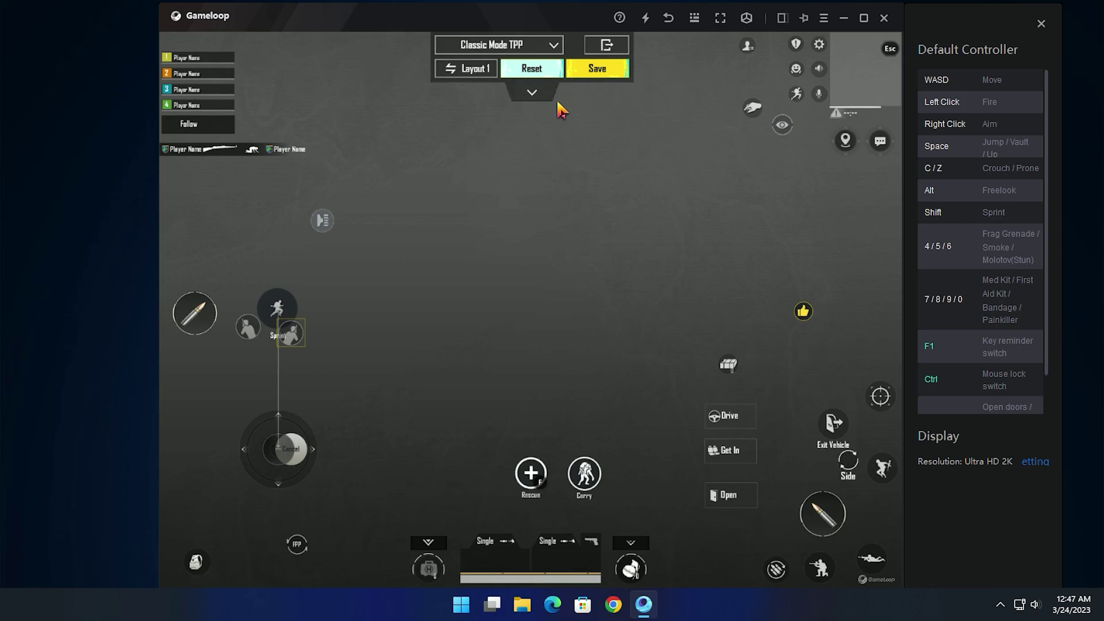
{"action": "left_click", "coordinate": [593, 72]}
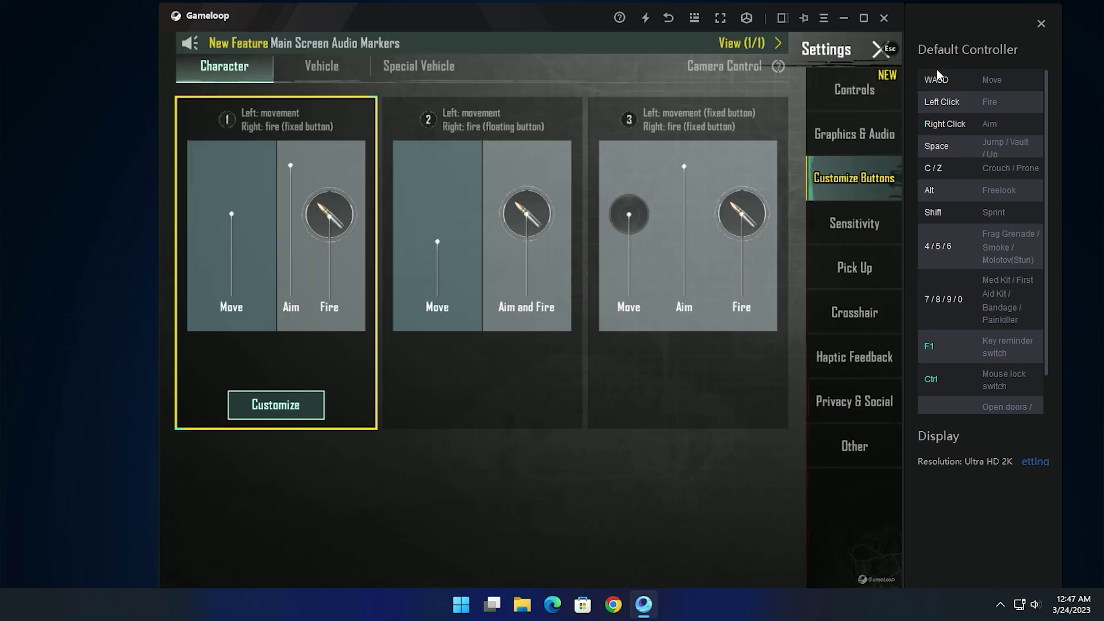
{"action": "left_click", "coordinate": [881, 50]}
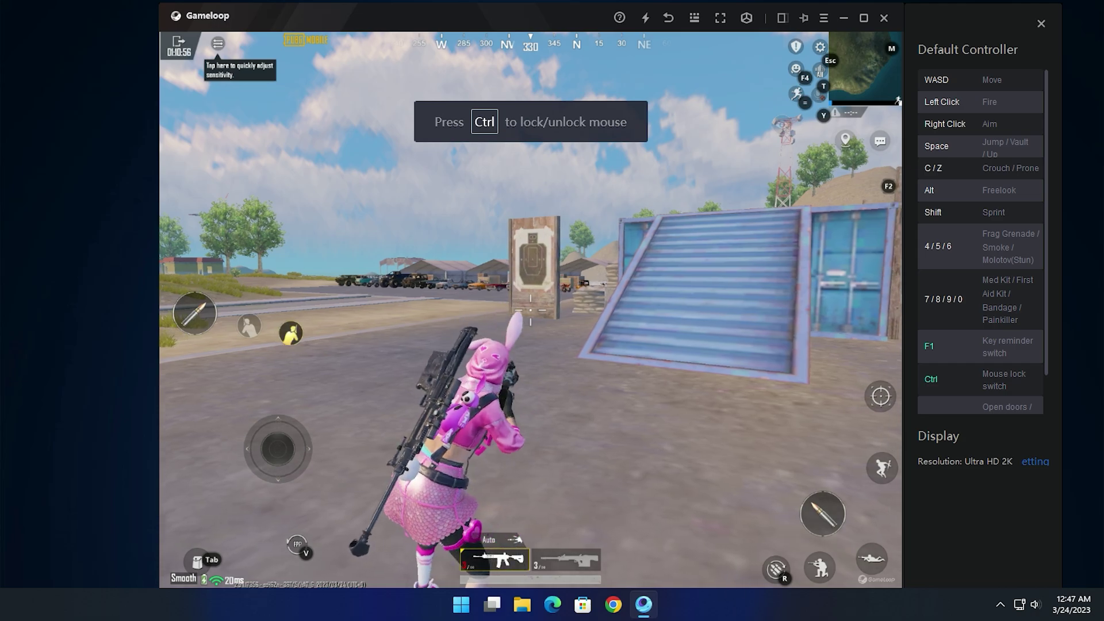
Test reloading the rifle, stepping back and toggling the crouch stance in the training ground.
{"action": "key", "text": "r"}
{"action": "key", "text": "s"}
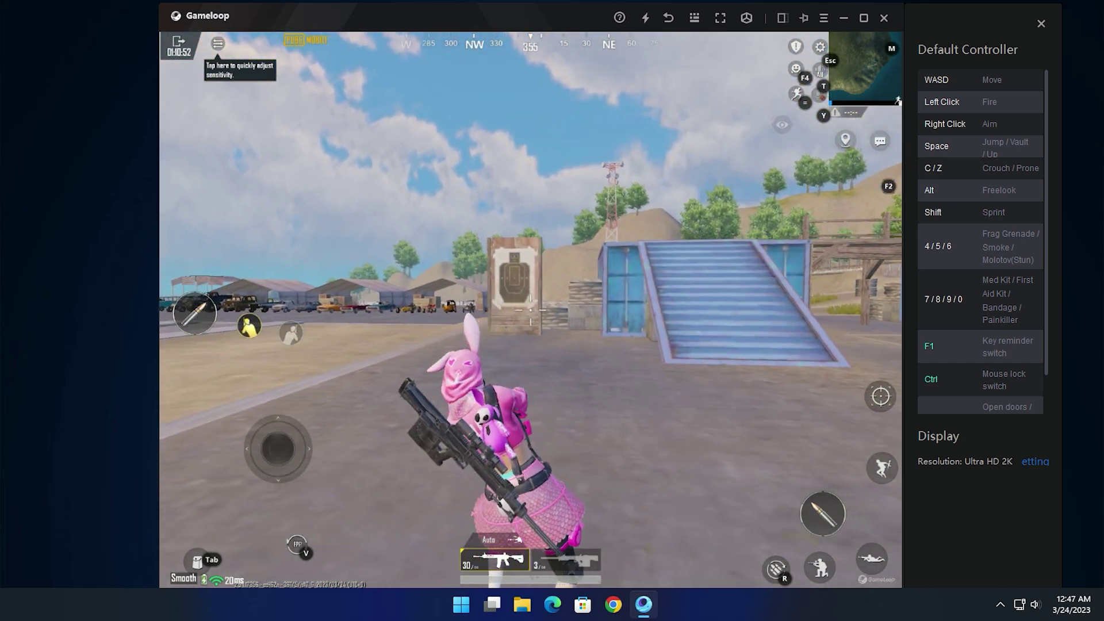
{"action": "key", "text": "c"}
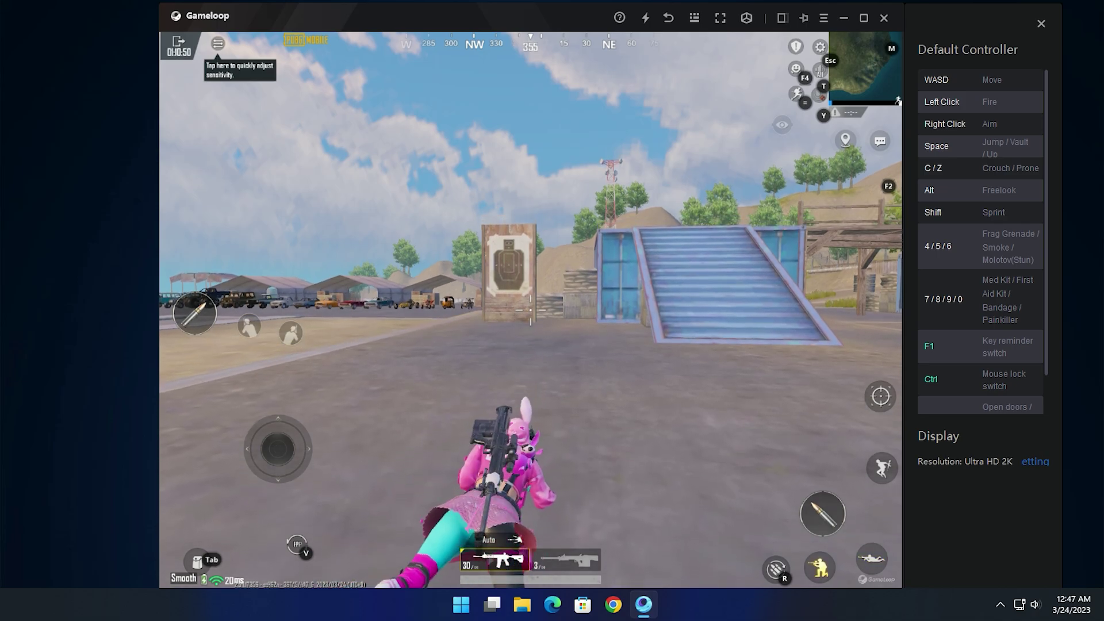
{"action": "key", "text": "c"}
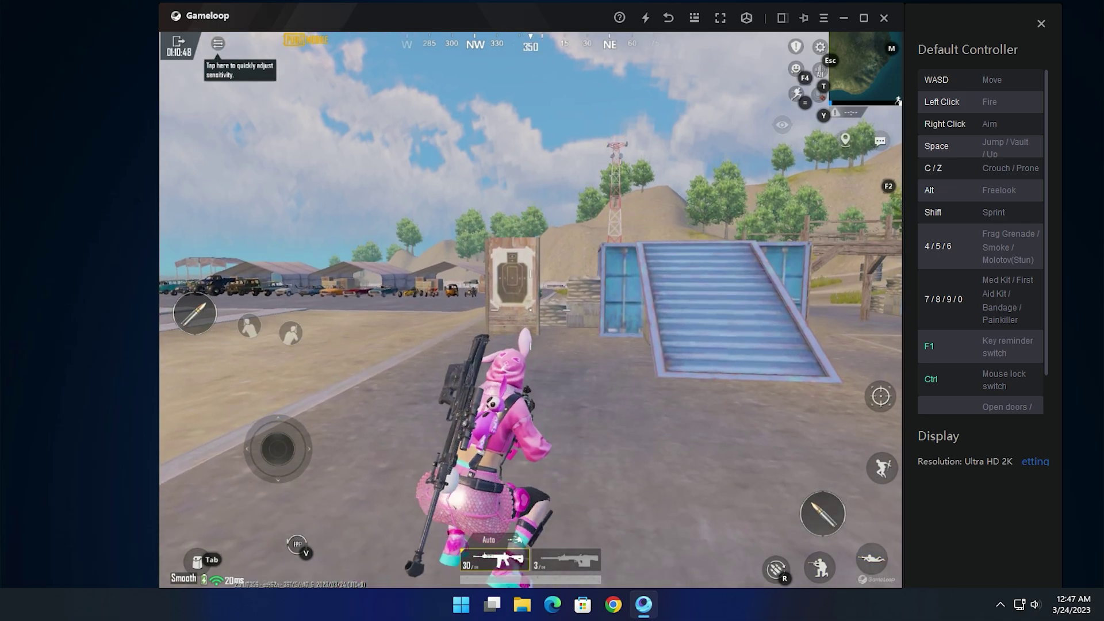
{"action": "key", "text": "c"}
{"action": "key", "text": "c"}
{"action": "key", "text": "c"}
Test firing and aiming at the target board, toggle the backpack, and holster the rifle.
{"action": "left_click", "coordinate": [530, 310]}
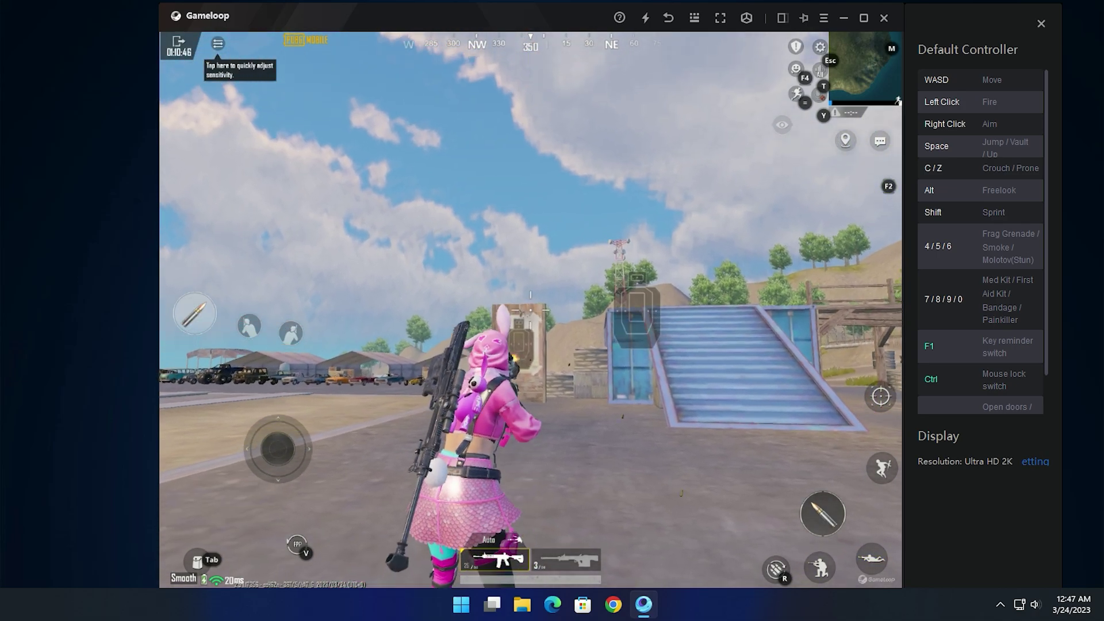
{"action": "right_click", "coordinate": [530, 309]}
{"action": "left_click", "coordinate": [530, 310]}
{"action": "right_click", "coordinate": [530, 310]}
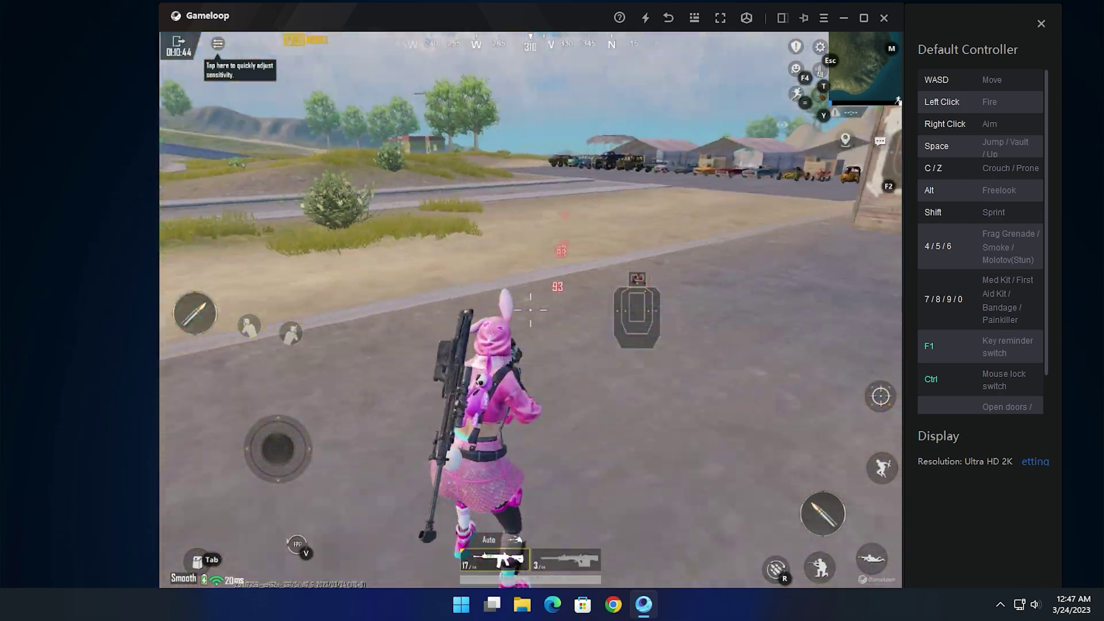
{"action": "key", "text": "Tab"}
{"action": "key", "text": "Tab"}
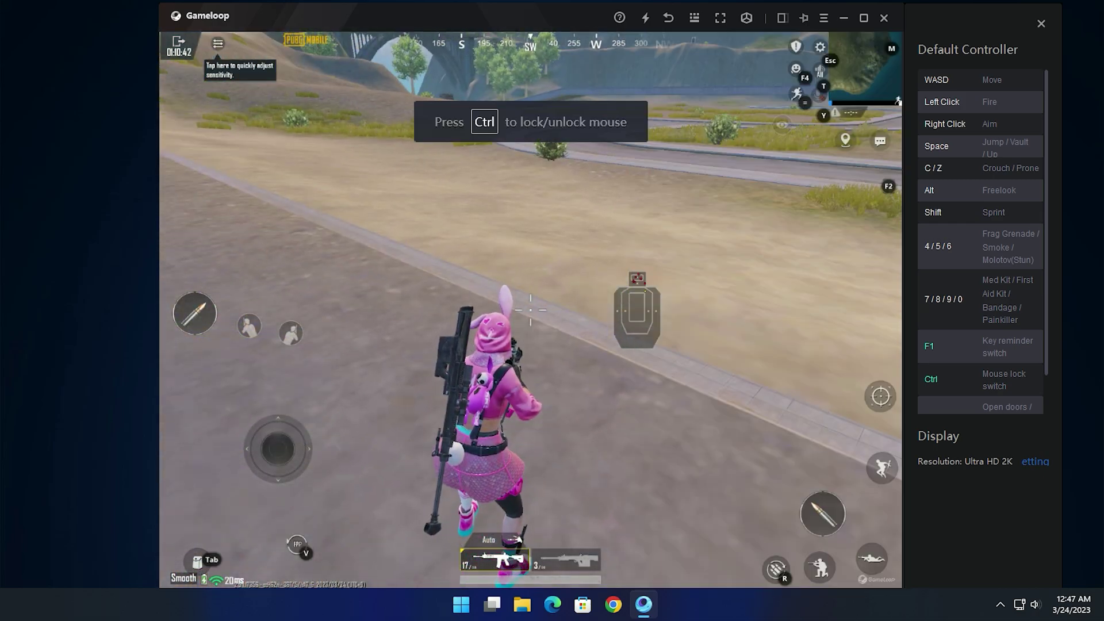
{"action": "key", "text": "1"}
Reopen the first scheme's button layout for Classic Mode TPP and expand the editor's extra options.
{"action": "key", "text": "ctrl"}
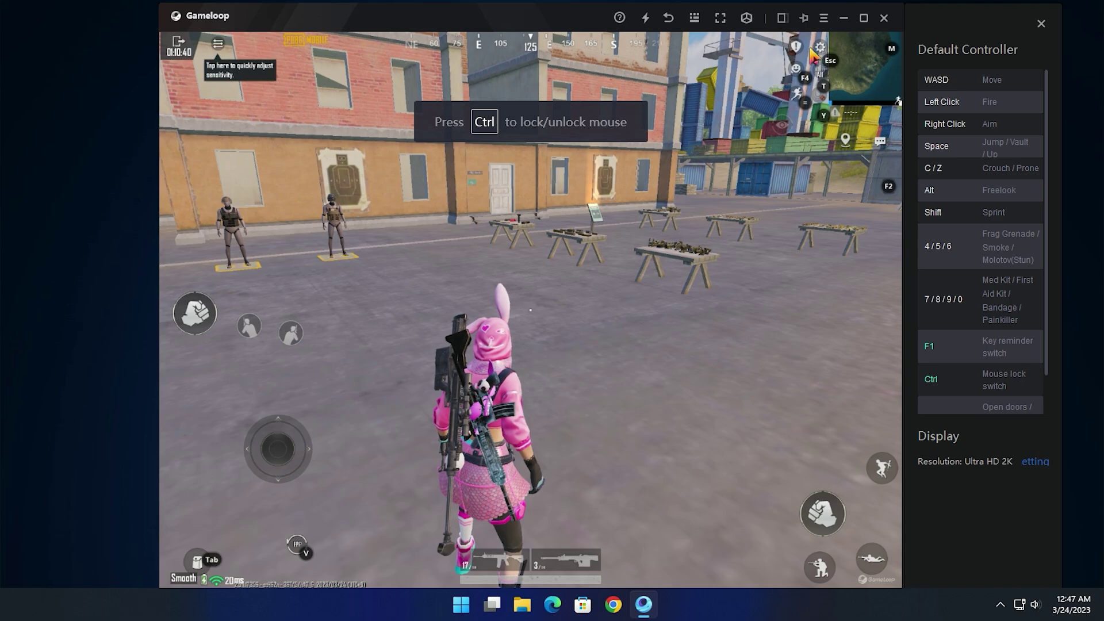
{"action": "left_click", "coordinate": [822, 47]}
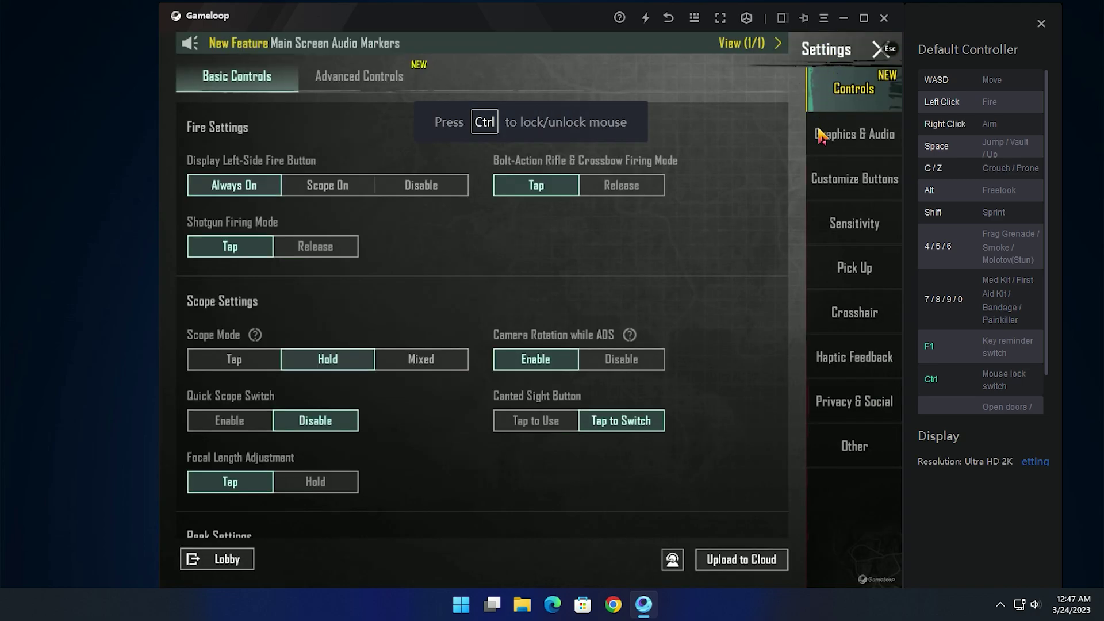
{"action": "left_click", "coordinate": [837, 183]}
{"action": "left_click", "coordinate": [306, 406]}
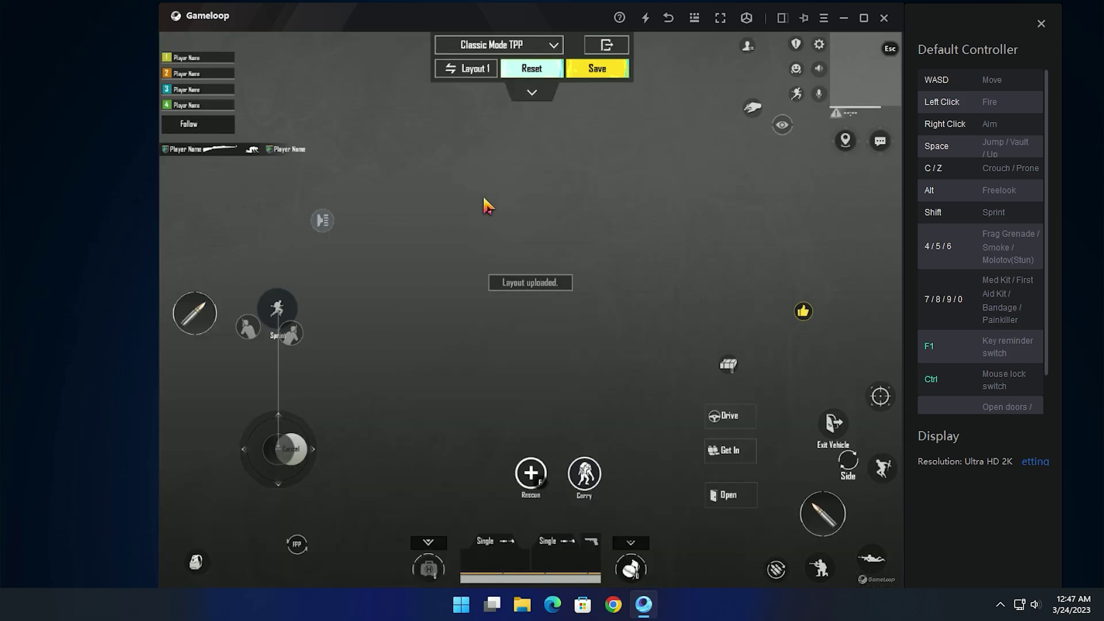
{"action": "left_click", "coordinate": [509, 47]}
{"action": "left_click", "coordinate": [492, 52]}
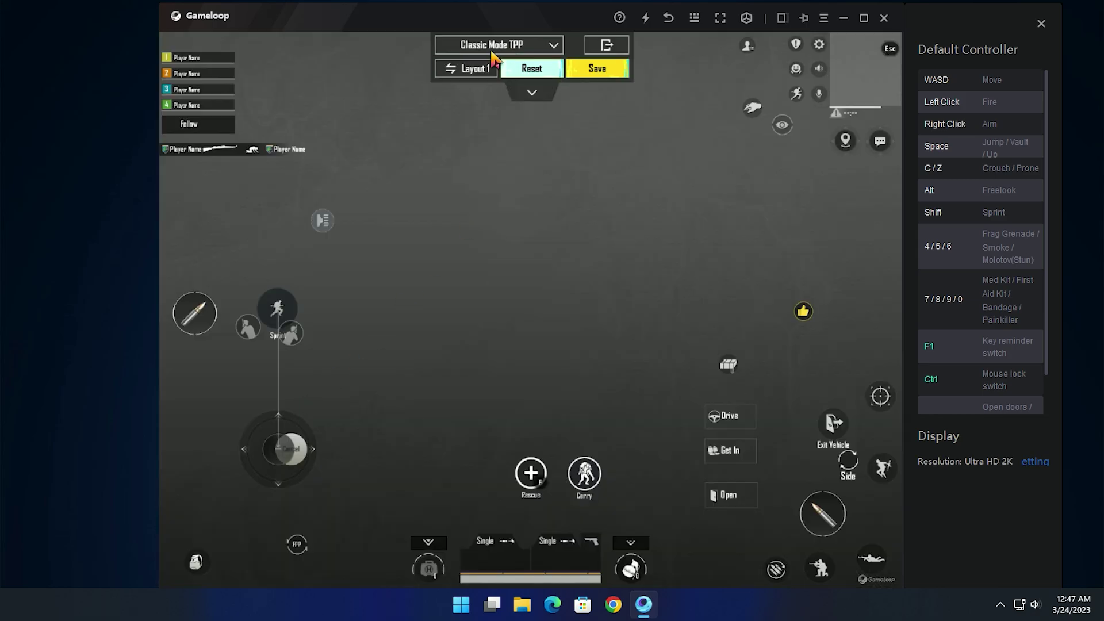
{"action": "left_click", "coordinate": [529, 94]}
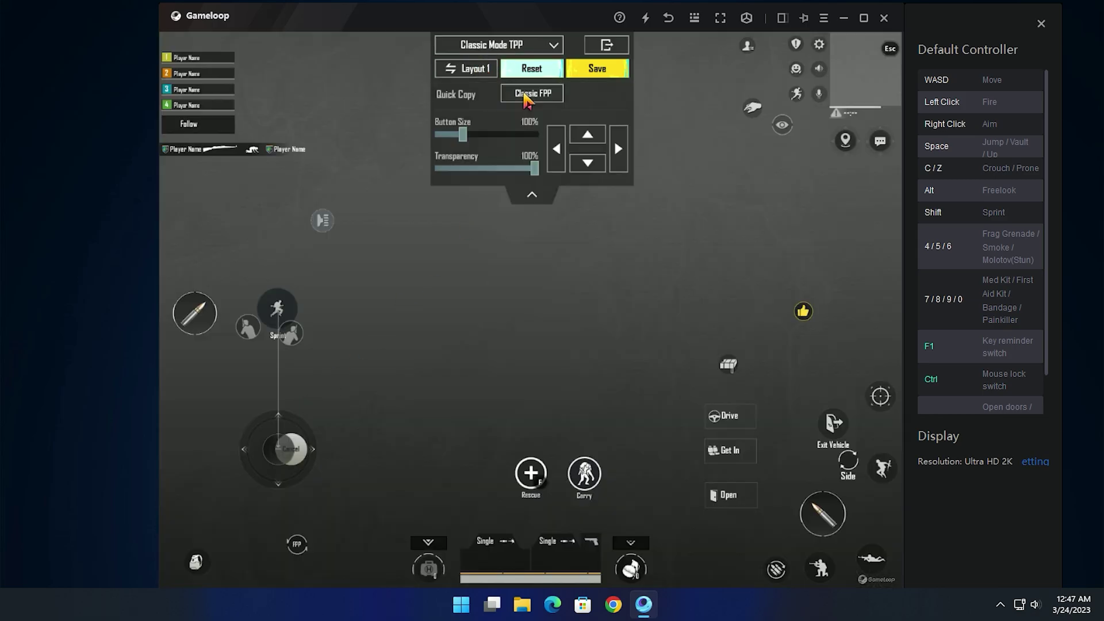
Copy the share code of Layout 1 from the cloud layout management and return to the layout editor.
{"action": "left_click", "coordinate": [487, 73]}
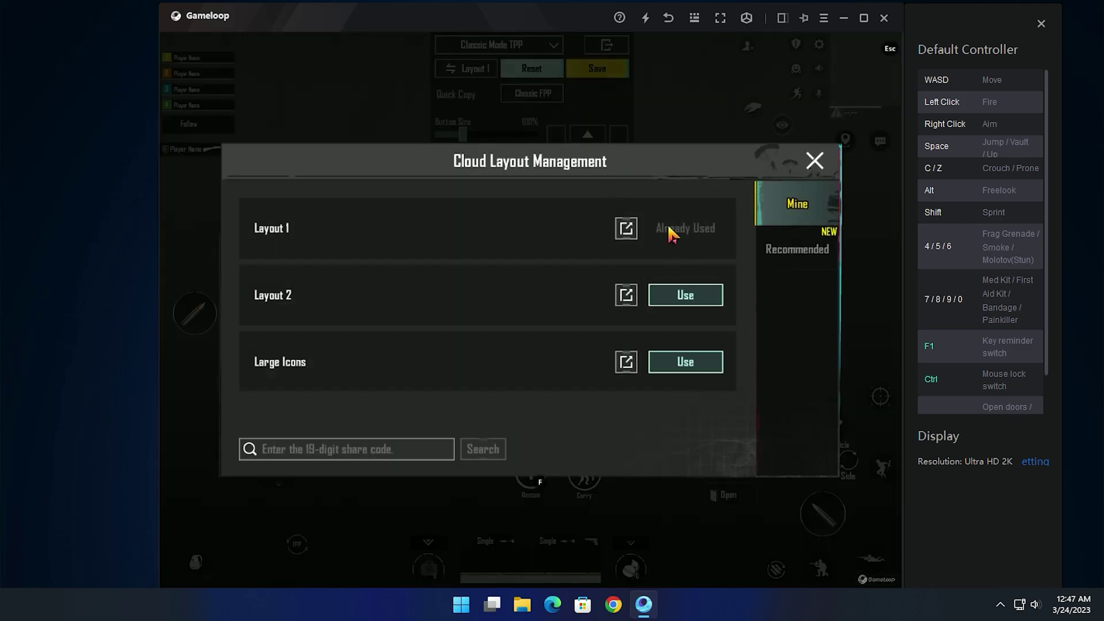
{"action": "left_click", "coordinate": [629, 227]}
{"action": "left_click", "coordinate": [580, 398]}
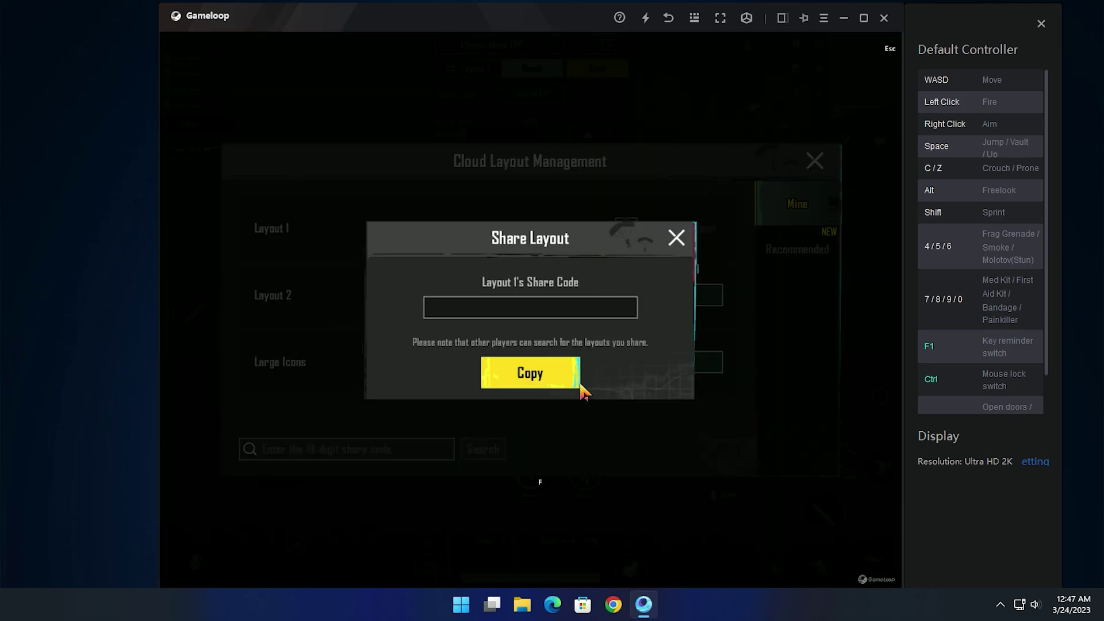
{"action": "left_click", "coordinate": [526, 382]}
{"action": "left_click", "coordinate": [814, 160]}
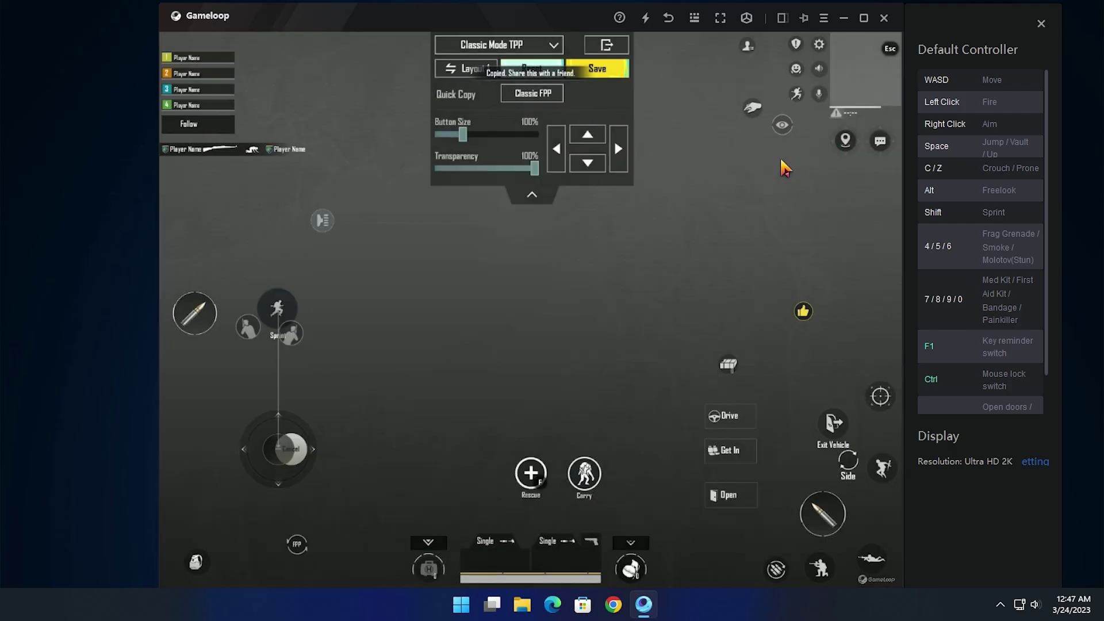
Switch the layout editor to Arena TPP and quick-copy the Classic TPP button layout into it.
{"action": "left_click", "coordinate": [525, 46]}
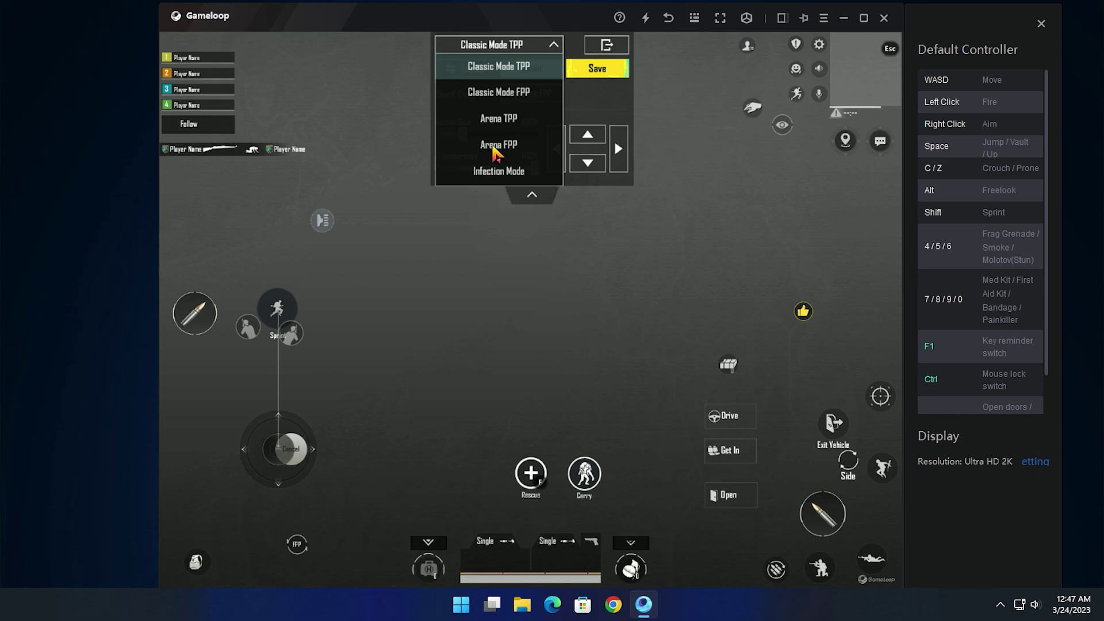
{"action": "left_click", "coordinate": [495, 150]}
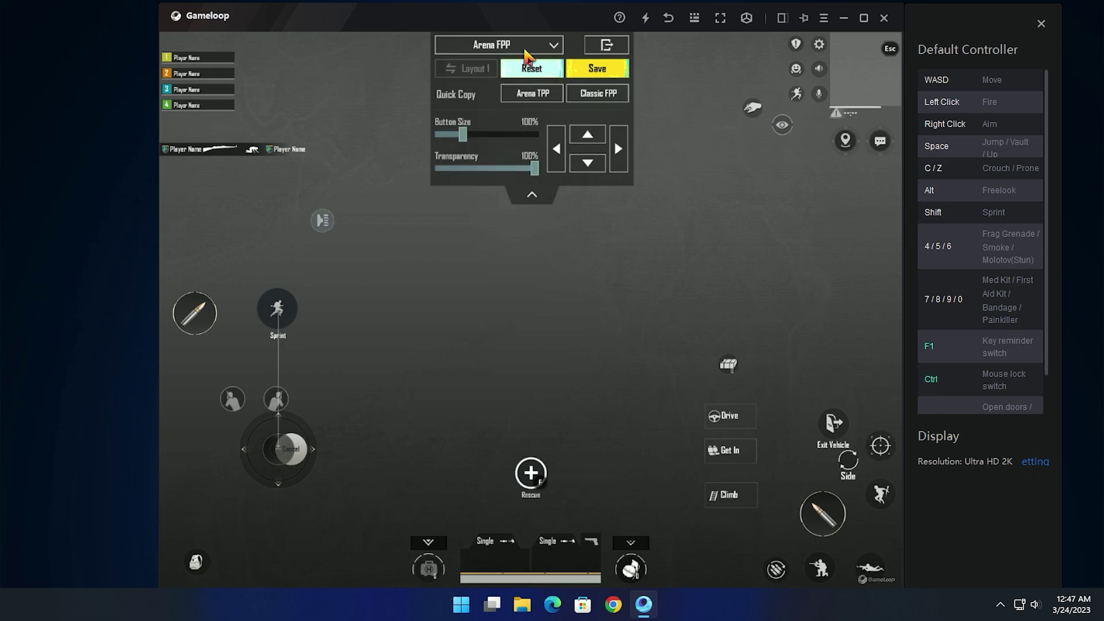
{"action": "left_click", "coordinate": [524, 49]}
{"action": "left_click", "coordinate": [508, 120]}
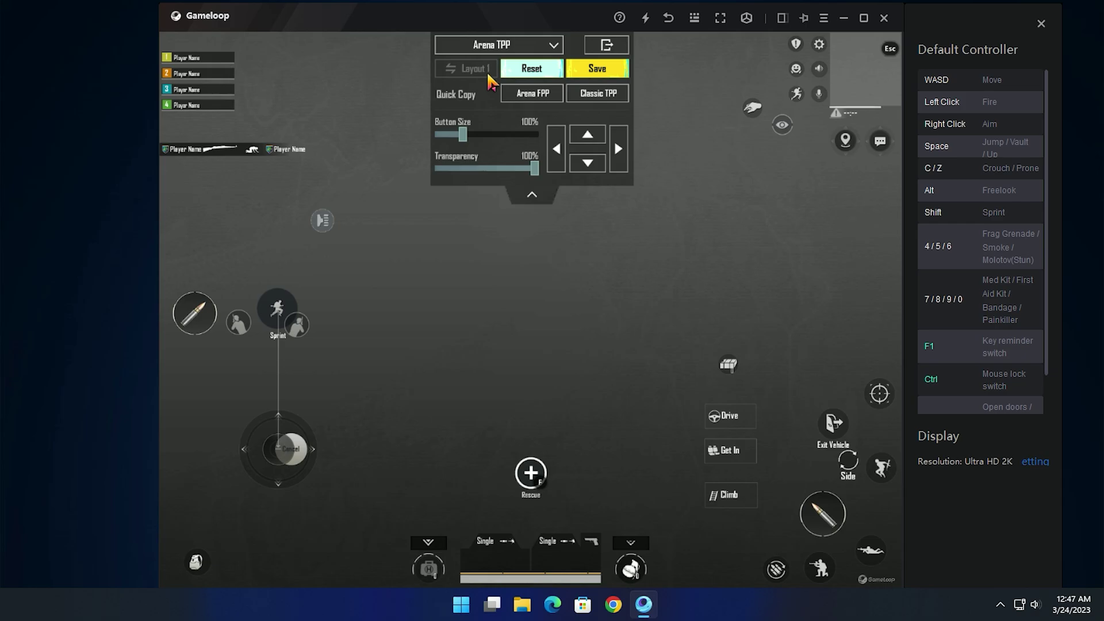
{"action": "left_click", "coordinate": [599, 104]}
{"action": "left_click", "coordinate": [582, 400]}
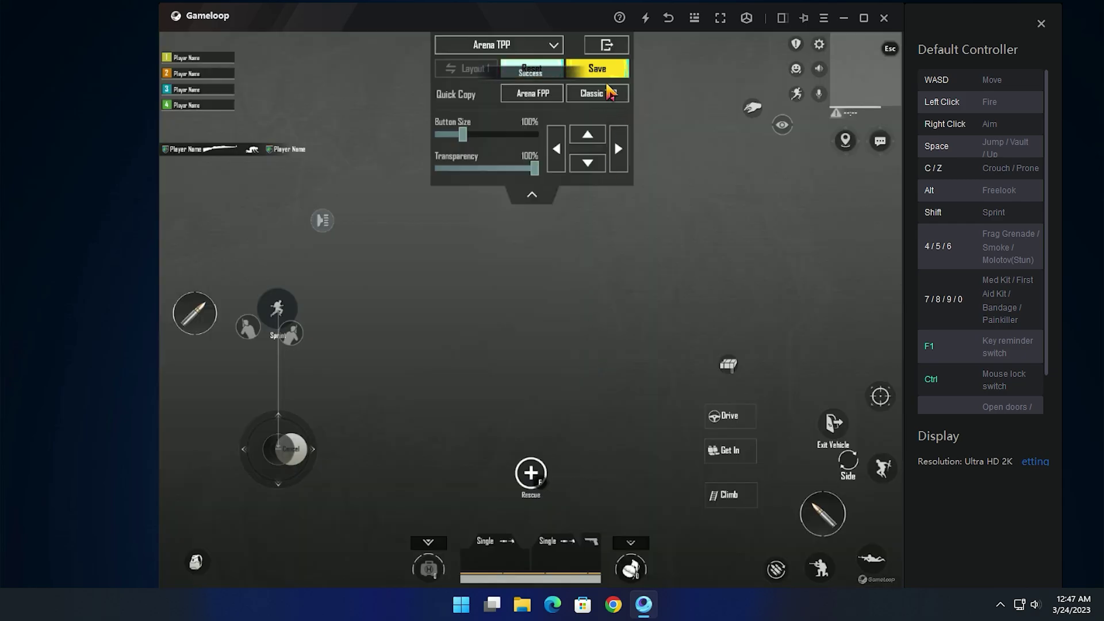
Exit the layout editor and settings, and test running forward toward the blue container ramp.
{"action": "left_click", "coordinate": [607, 48]}
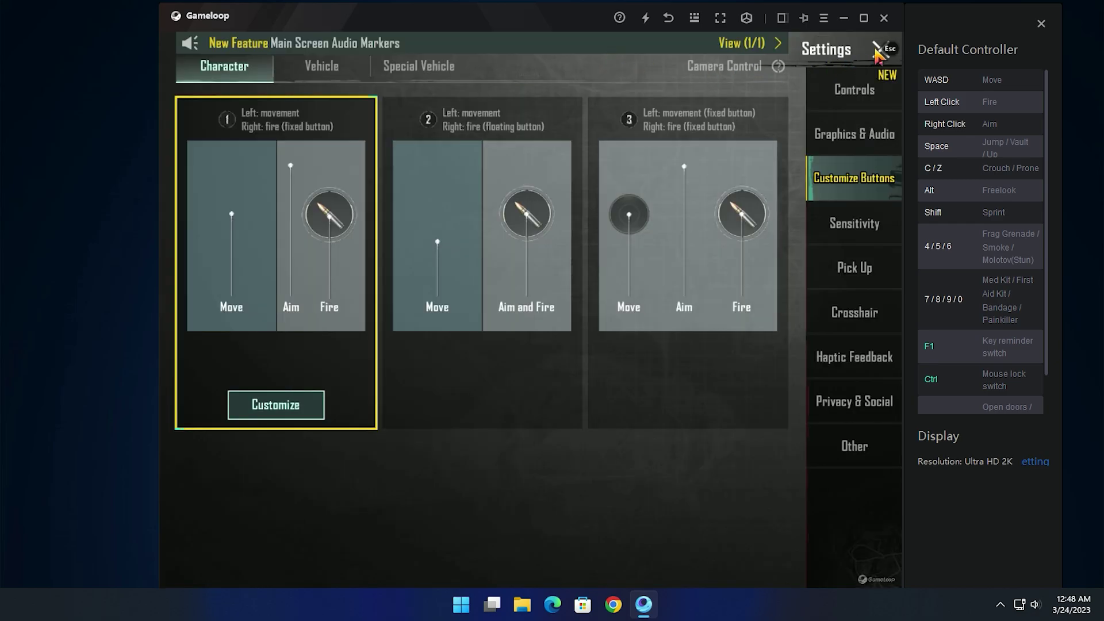
{"action": "left_click", "coordinate": [876, 49]}
{"action": "key", "text": "w"}
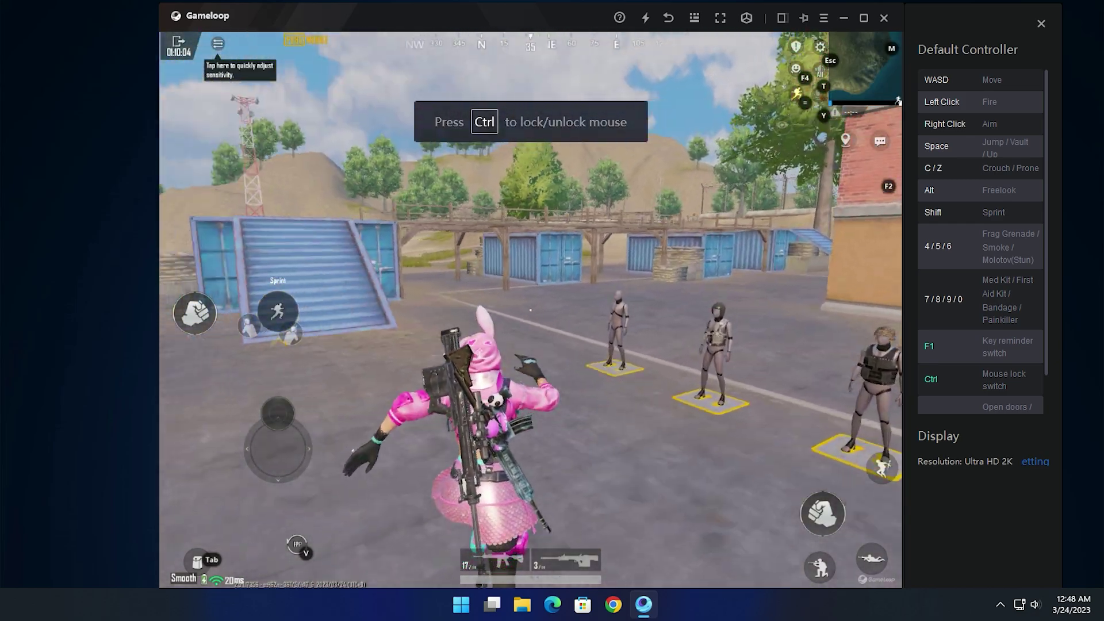
{"action": "key", "text": "w"}
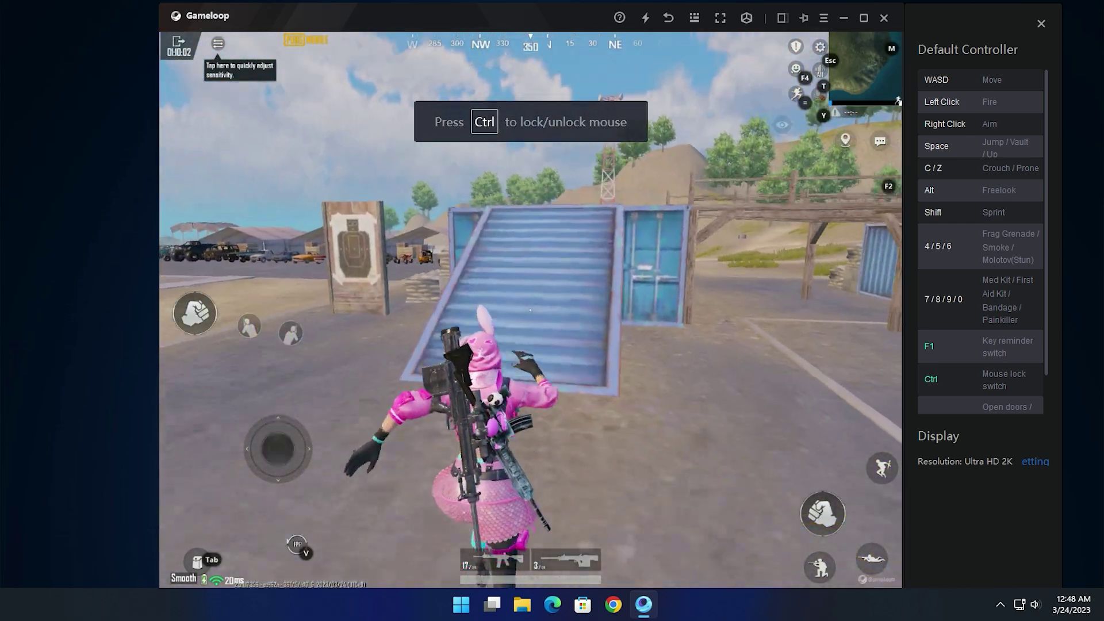
Unlock the mouse and leave the training ground for the lobby.
{"action": "key", "text": "ctrl"}
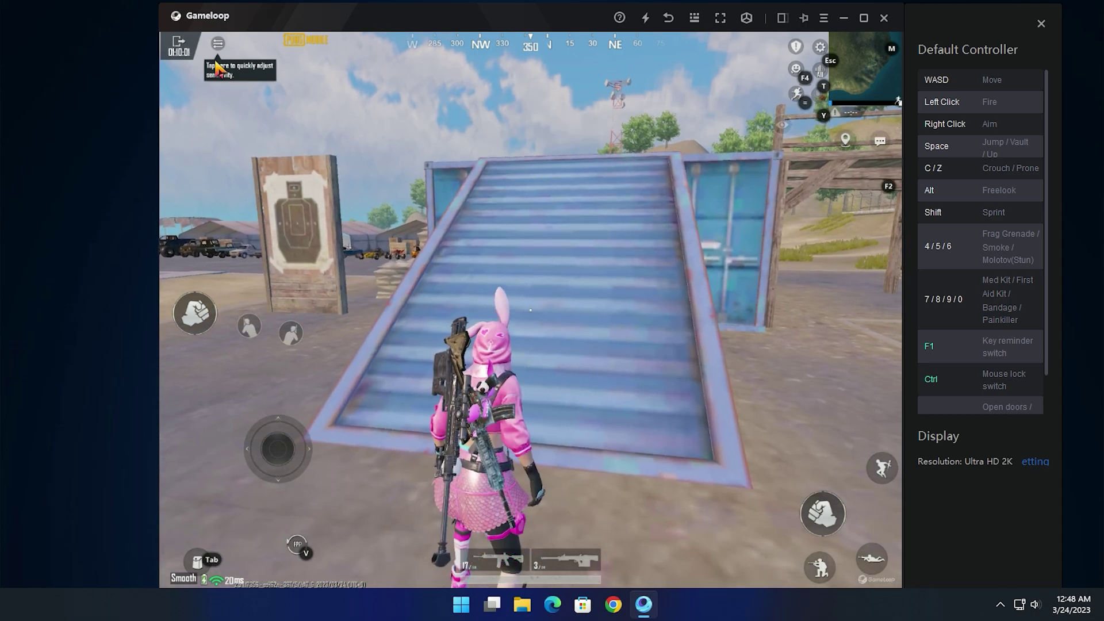
{"action": "left_click", "coordinate": [179, 45]}
{"action": "left_click", "coordinate": [499, 395]}
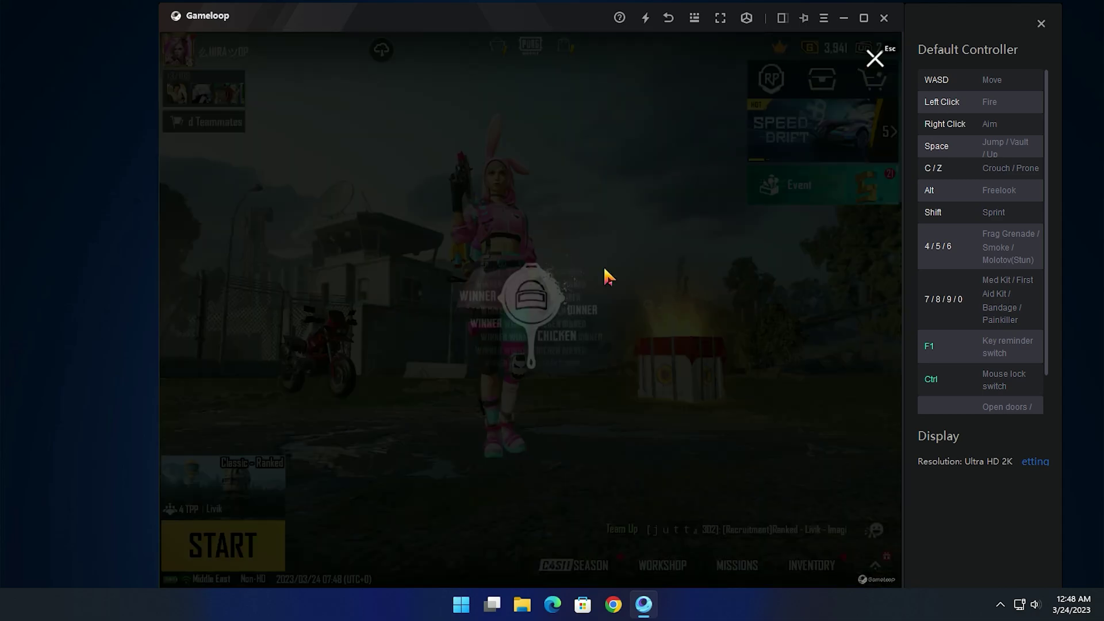
Dismiss the lobby overlay, choose the Team Deathmatch mode on Warehouse in TPP, and start the match.
{"action": "left_click", "coordinate": [872, 61]}
{"action": "left_click", "coordinate": [235, 483]}
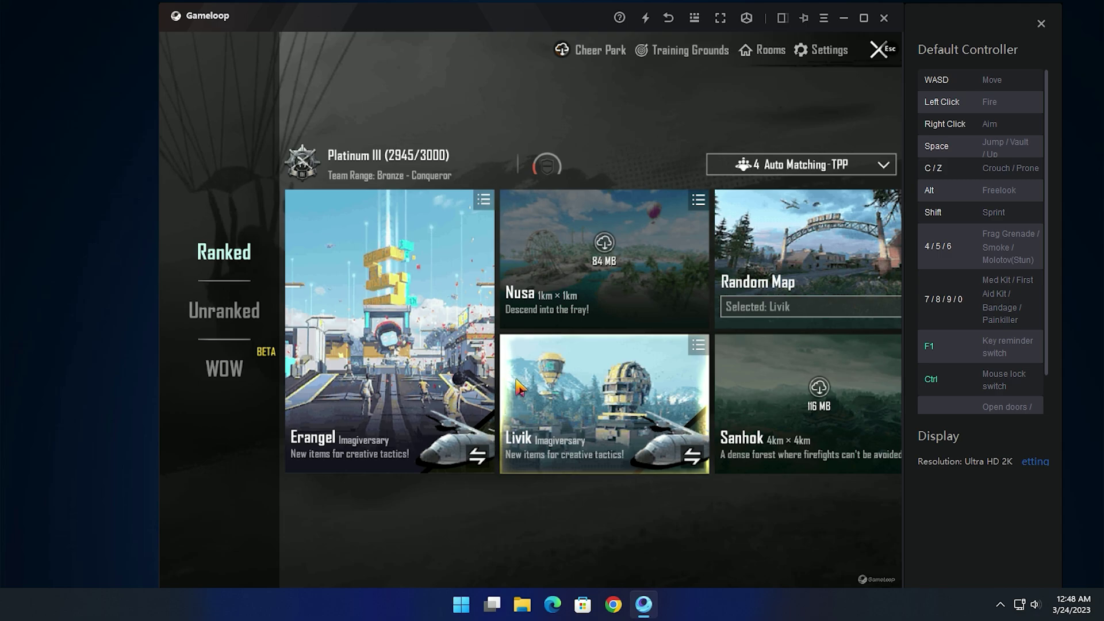
{"action": "left_click", "coordinate": [202, 322]}
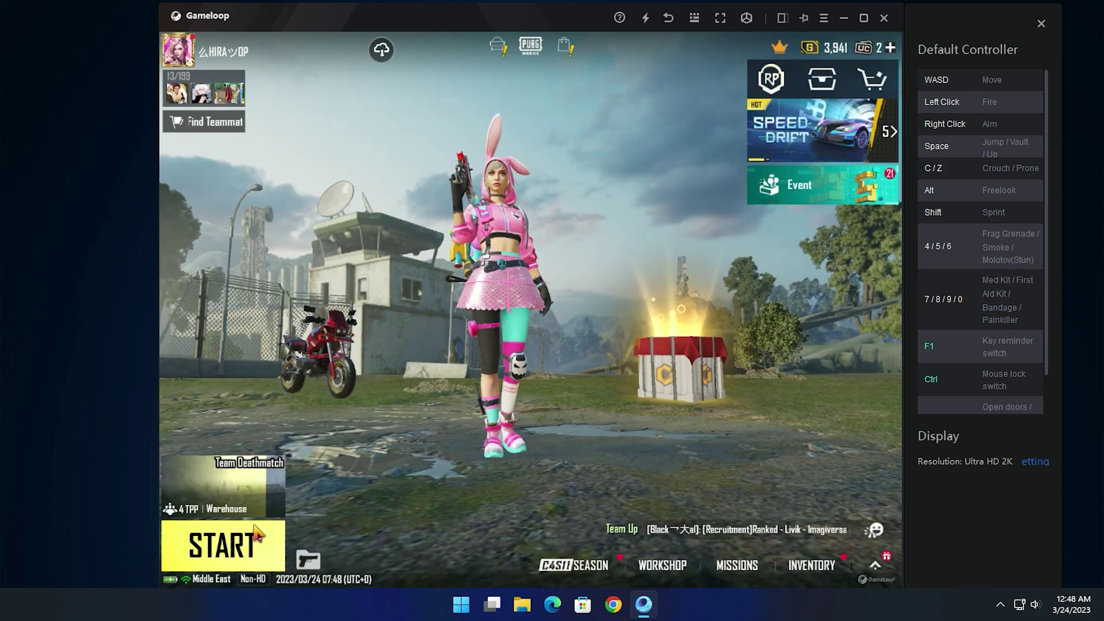
{"action": "left_click", "coordinate": [257, 534]}
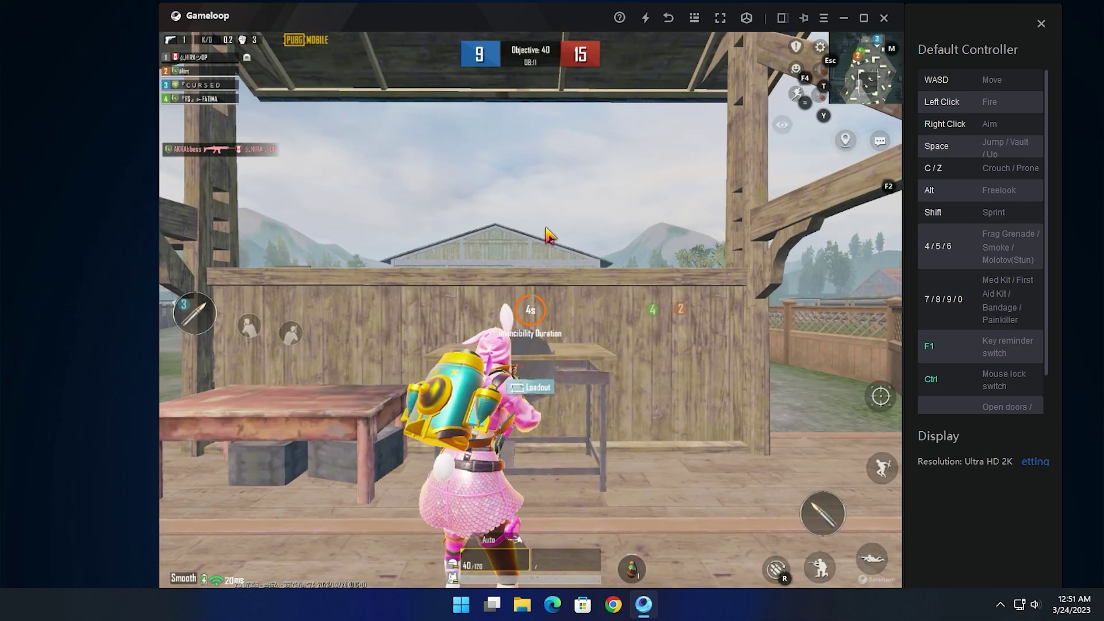
Lock the mouse to the game and sprint out of the spawn shelter toward the doorway in the yellow container.
{"action": "key", "text": "ctrl"}
{"action": "key", "text": "d"}
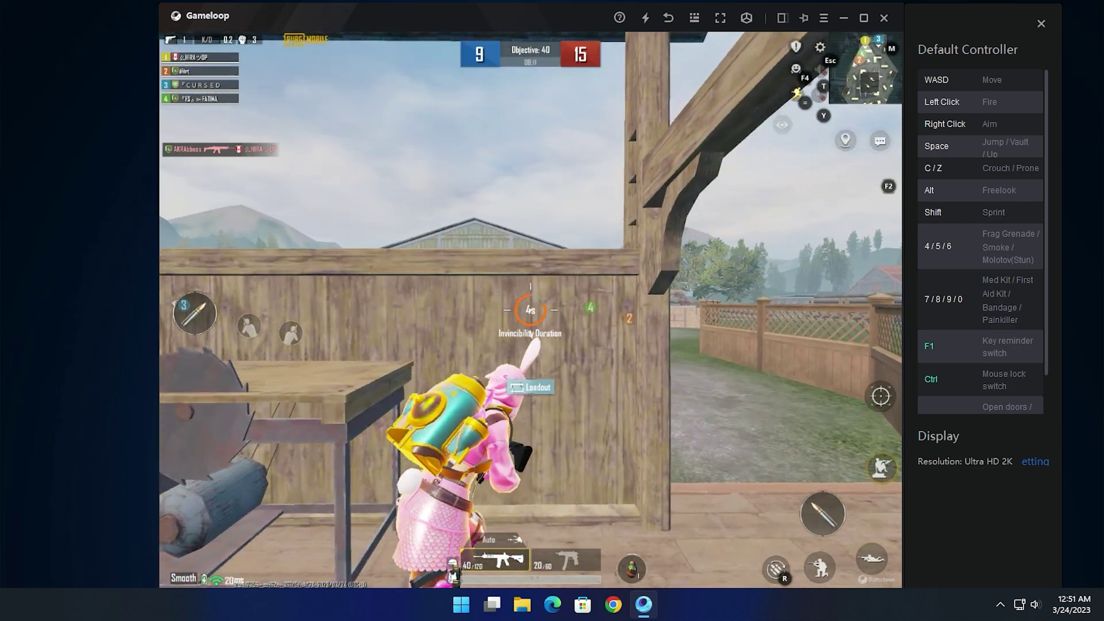
{"action": "key", "text": "shift+w"}
{"action": "key", "text": "w"}
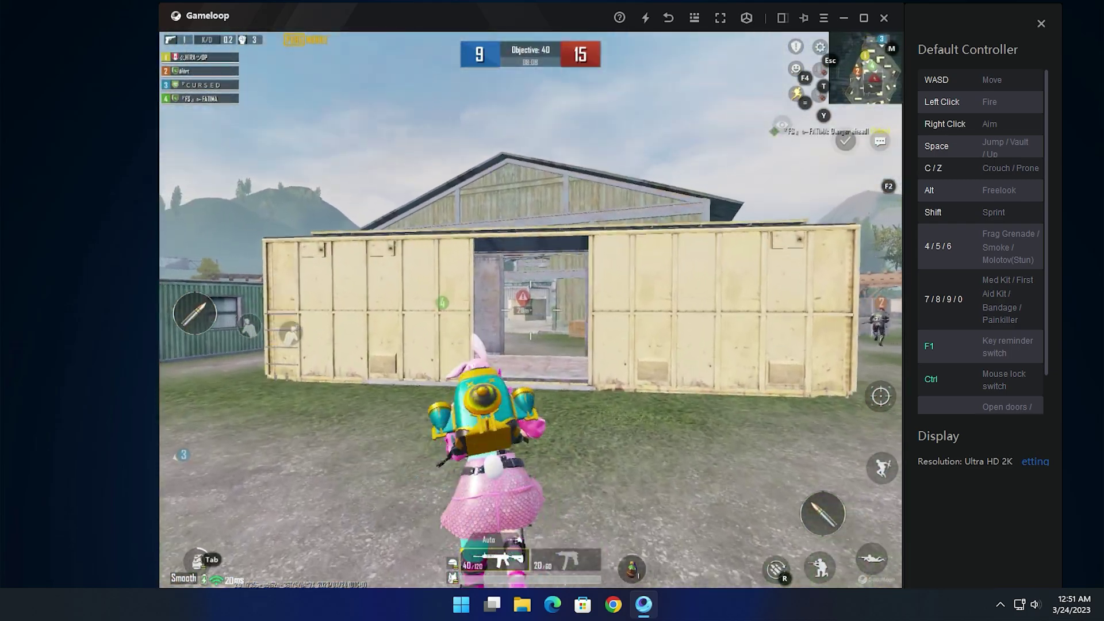
Enter the yellow container, aim down sights while leaning right, and shoot the enemy through the opening.
{"action": "key", "text": "w"}
{"action": "right_click", "coordinate": [530, 310]}
{"action": "key", "text": "e"}
{"action": "left_click", "coordinate": [530, 309]}
{"action": "key", "text": "e"}
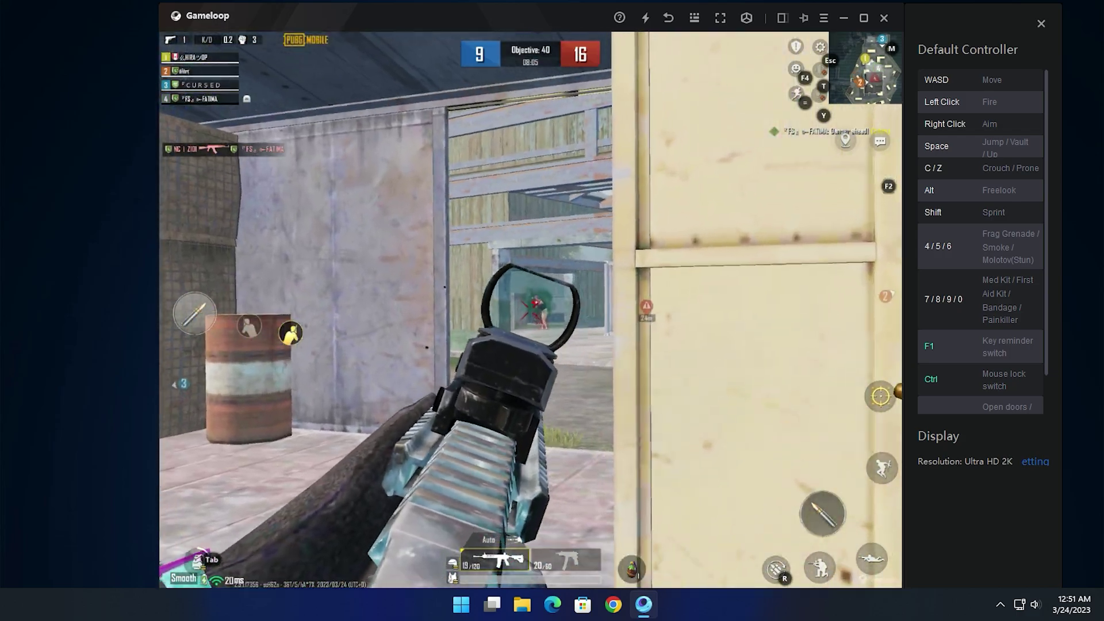
{"action": "key", "text": "e"}
{"action": "right_click", "coordinate": [530, 310]}
Reload the rifle and run around the yellow container toward the wooden crates beside the warehouse.
{"action": "key", "text": "d"}
{"action": "key", "text": "r"}
{"action": "key", "text": "r"}
{"action": "key", "text": "w"}
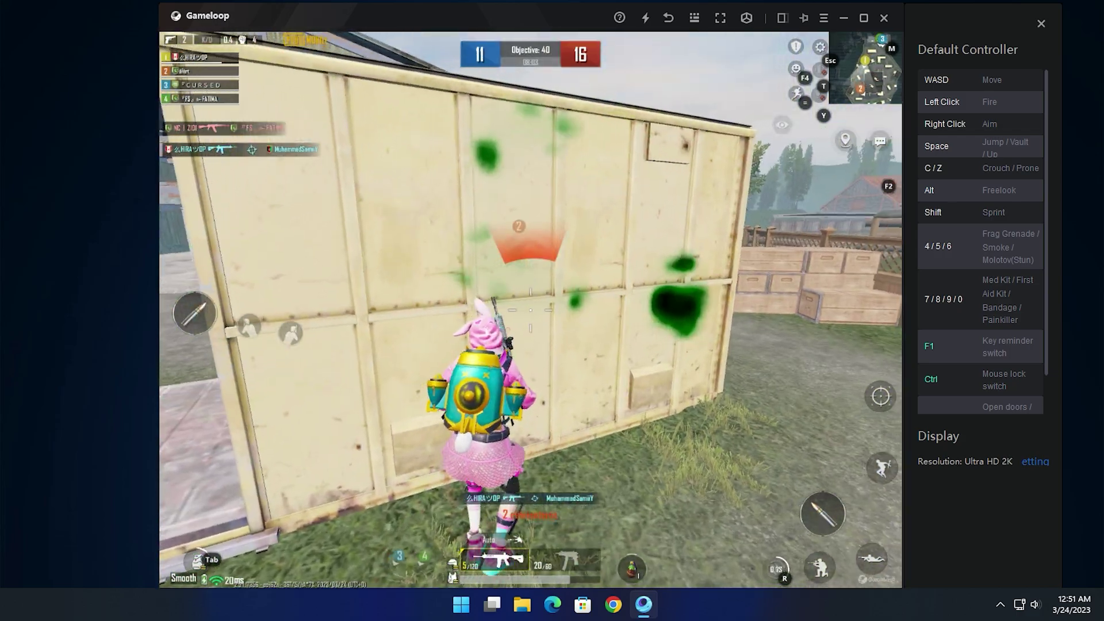
{"action": "key", "text": "w"}
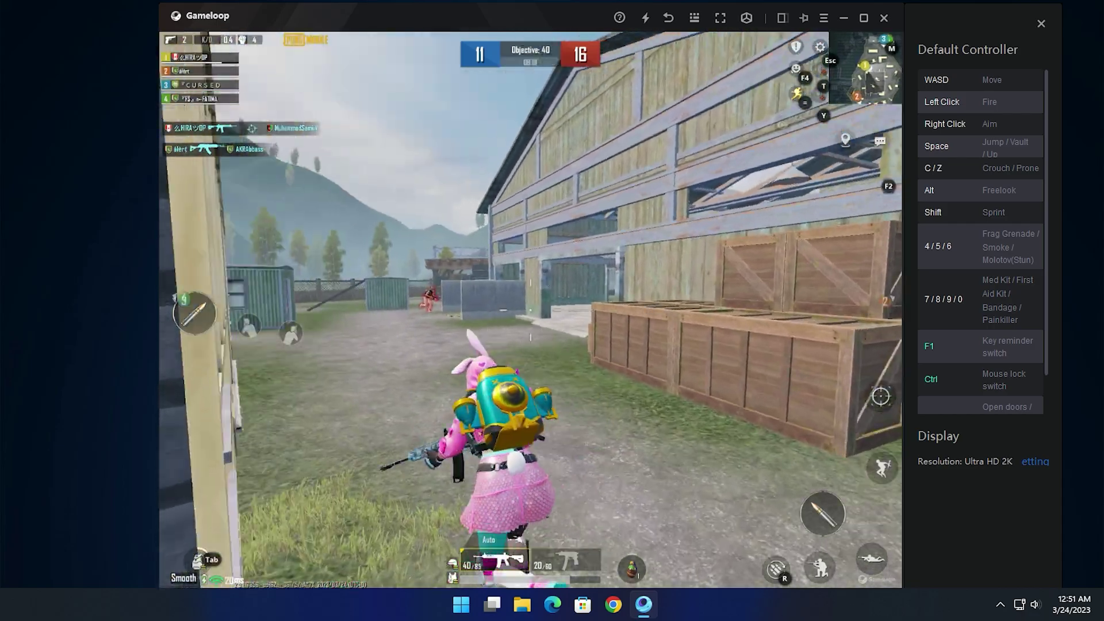
Aim and fire at the enemy near the warehouse entrance while advancing along the wooden crates.
{"action": "right_click", "coordinate": [530, 310]}
{"action": "right_click", "coordinate": [529, 310]}
{"action": "left_click", "coordinate": [530, 309]}
{"action": "key", "text": "w"}
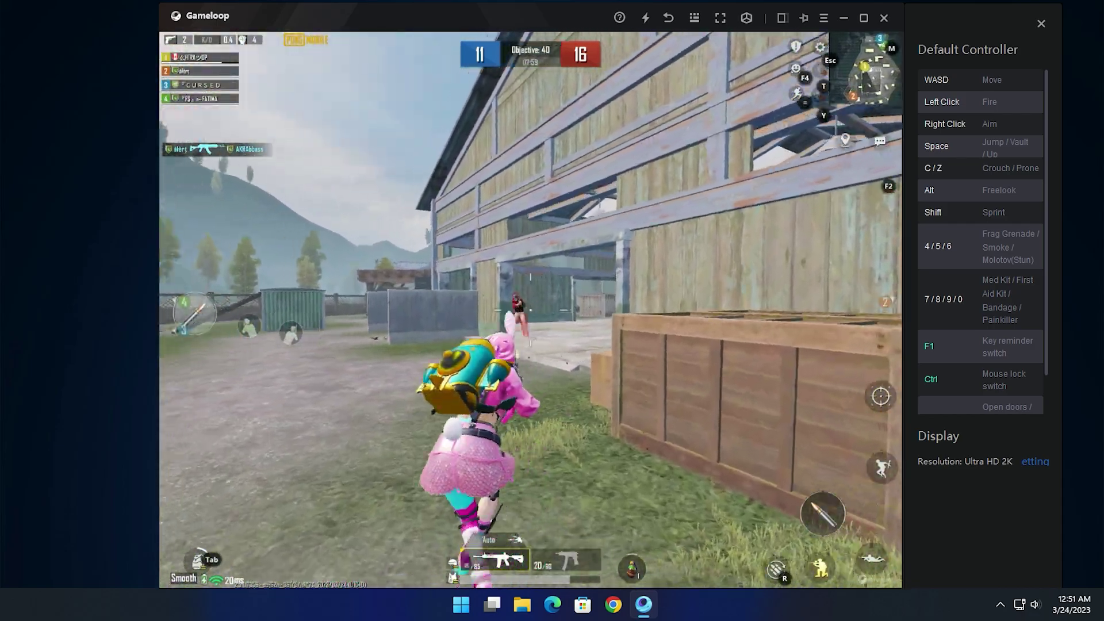
{"action": "left_click", "coordinate": [530, 310]}
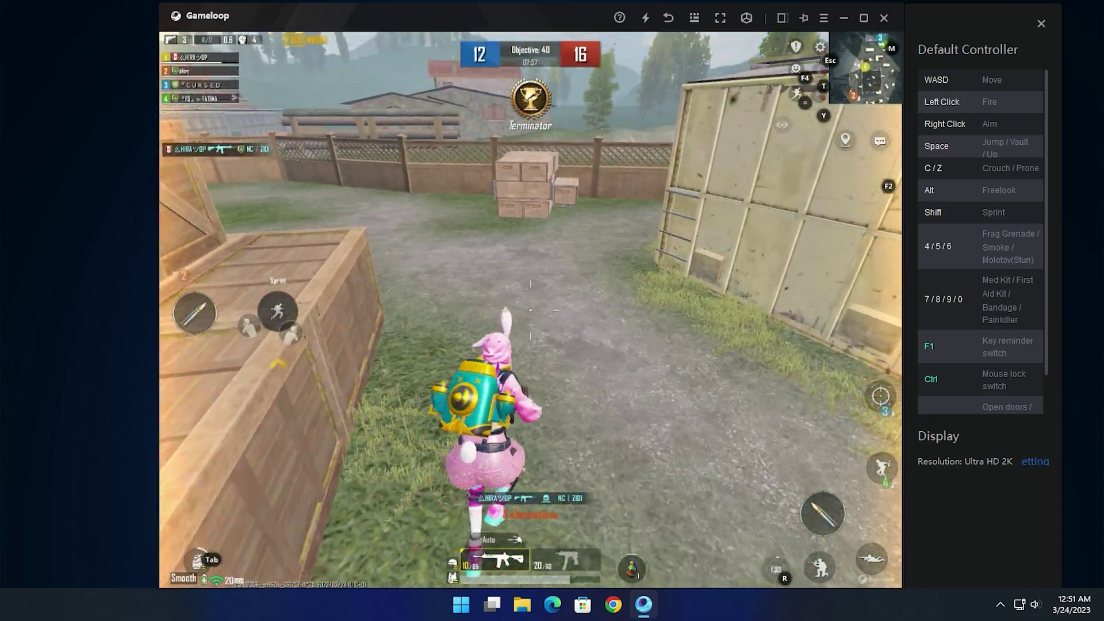